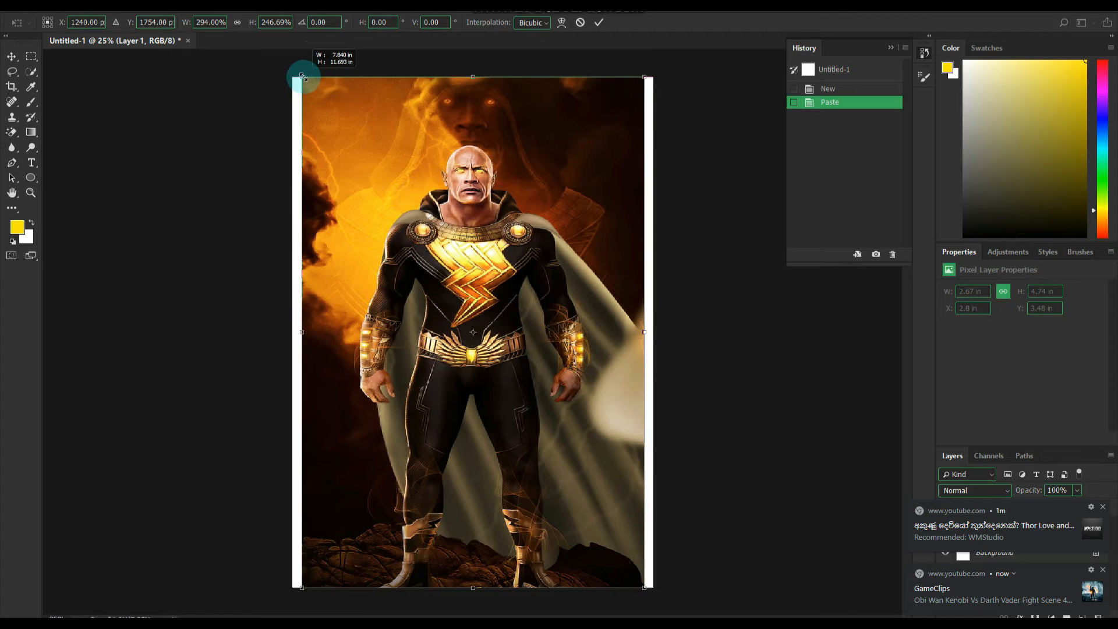
# - Apply the pasted image's scaling at about 7.23 by 11.27 in and convert its layer to a smart object
pyautogui.press('Return')
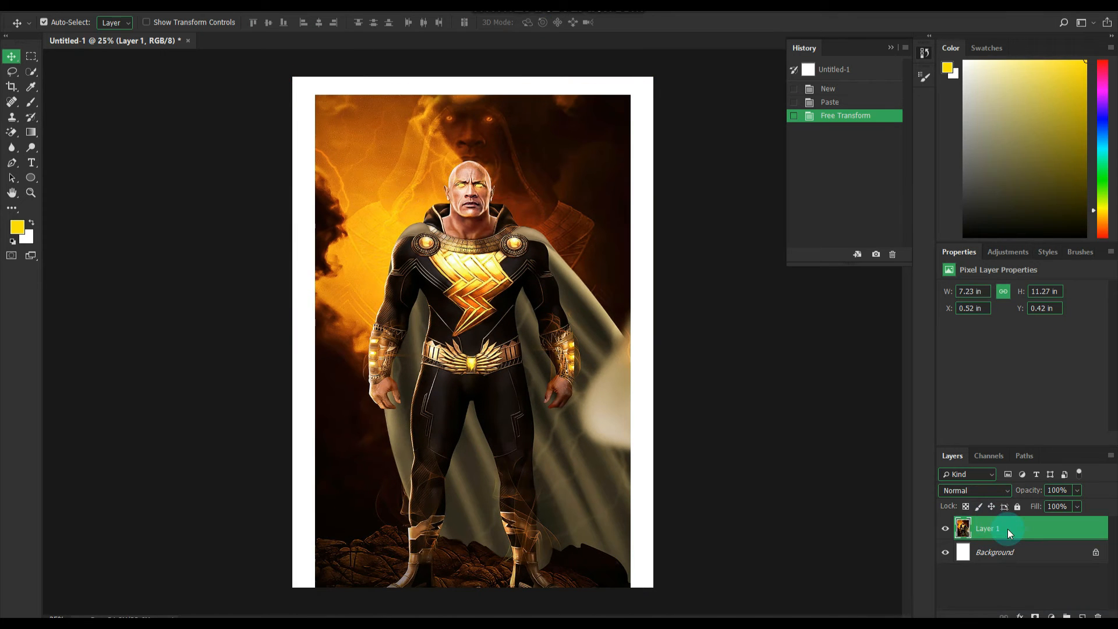
pyautogui.rightClick(1007, 528)
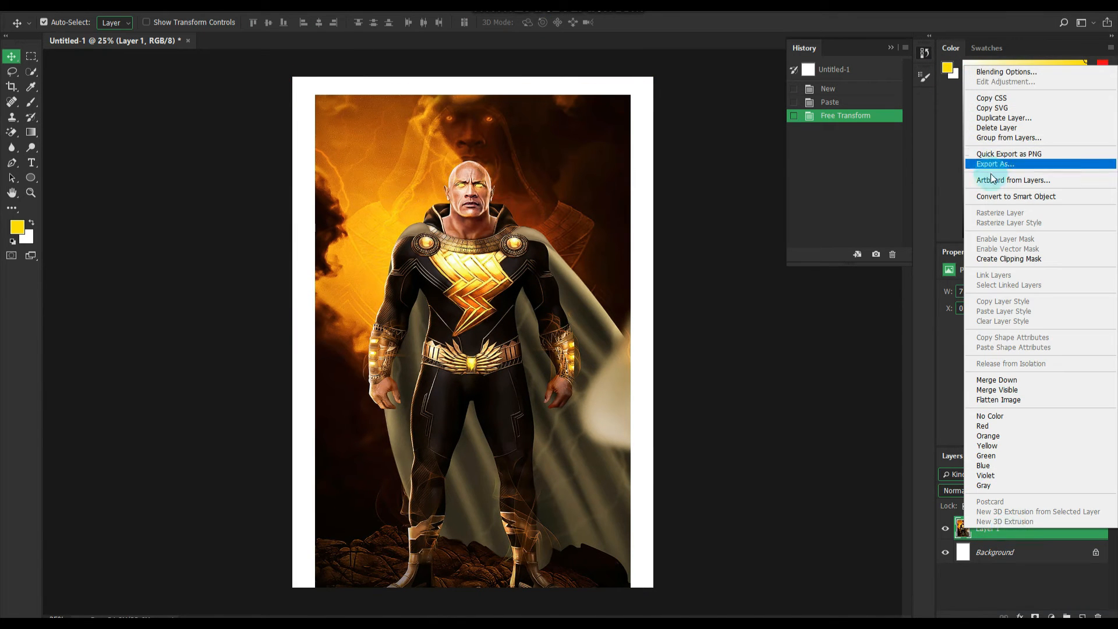
pyautogui.click(993, 196)
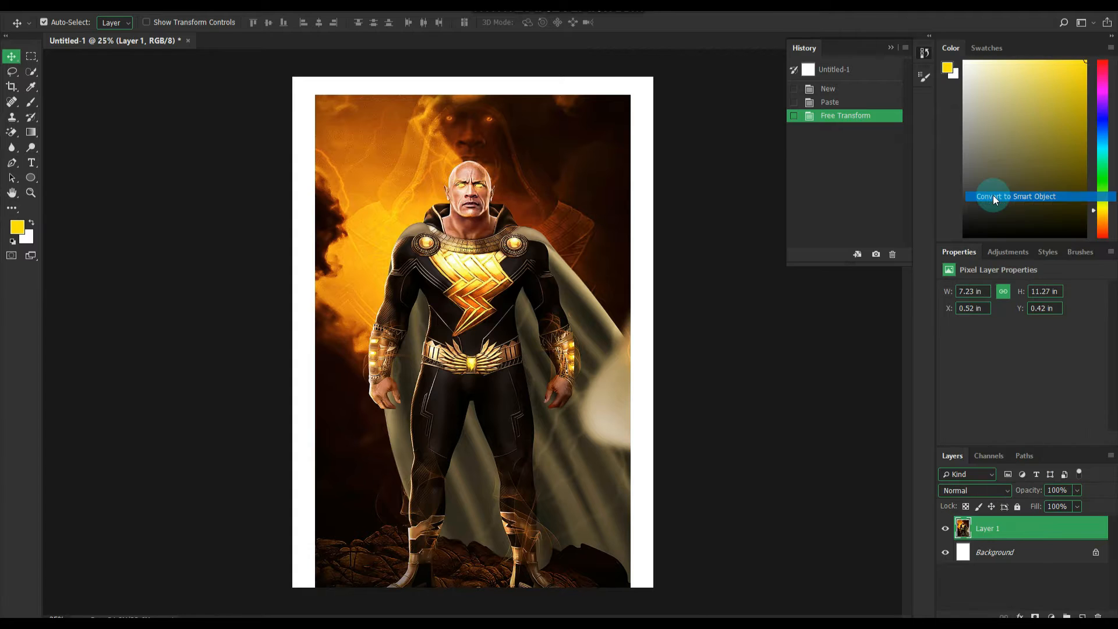
# - Open the smart object's contents, mask out the background around the character with Select and Mask, and save the contents
pyautogui.doubleClick(963, 529)
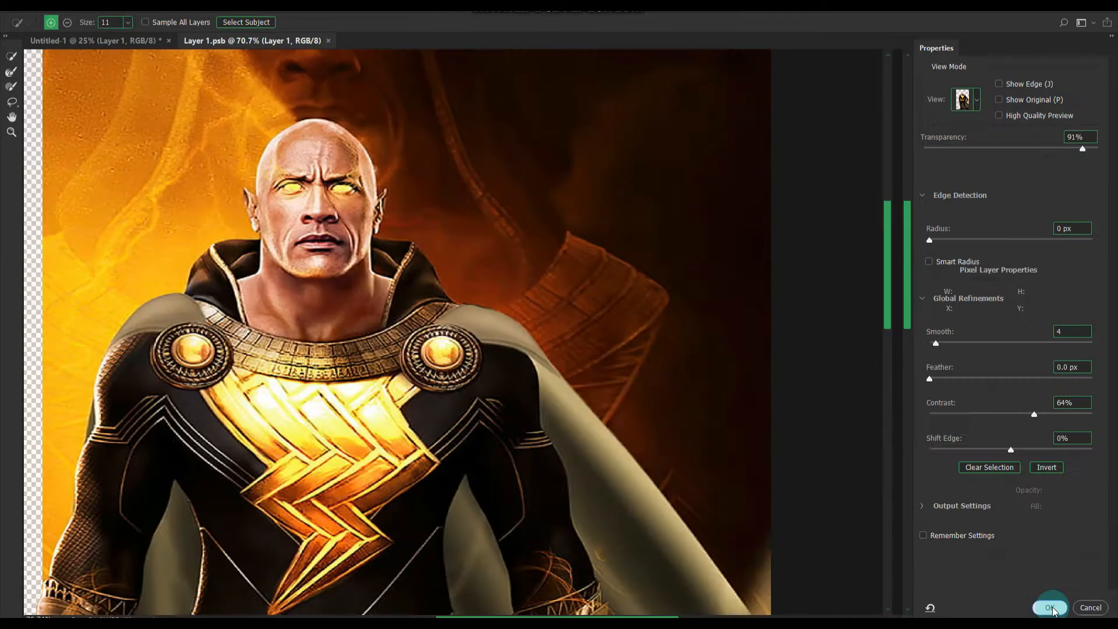
pyautogui.click(1052, 606)
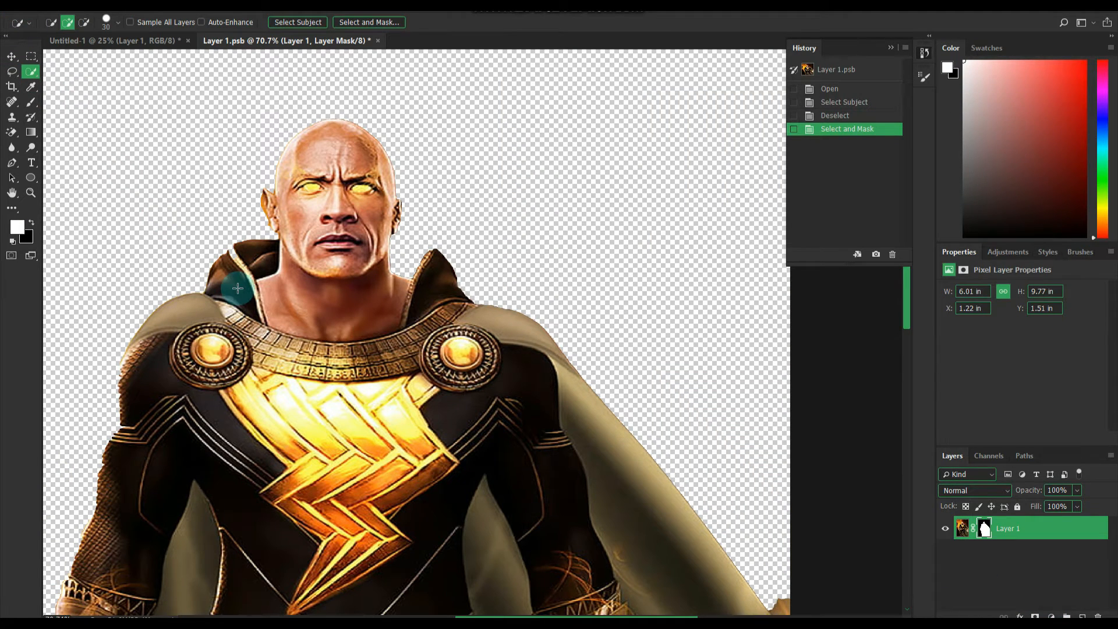
pyautogui.click(26, 12)
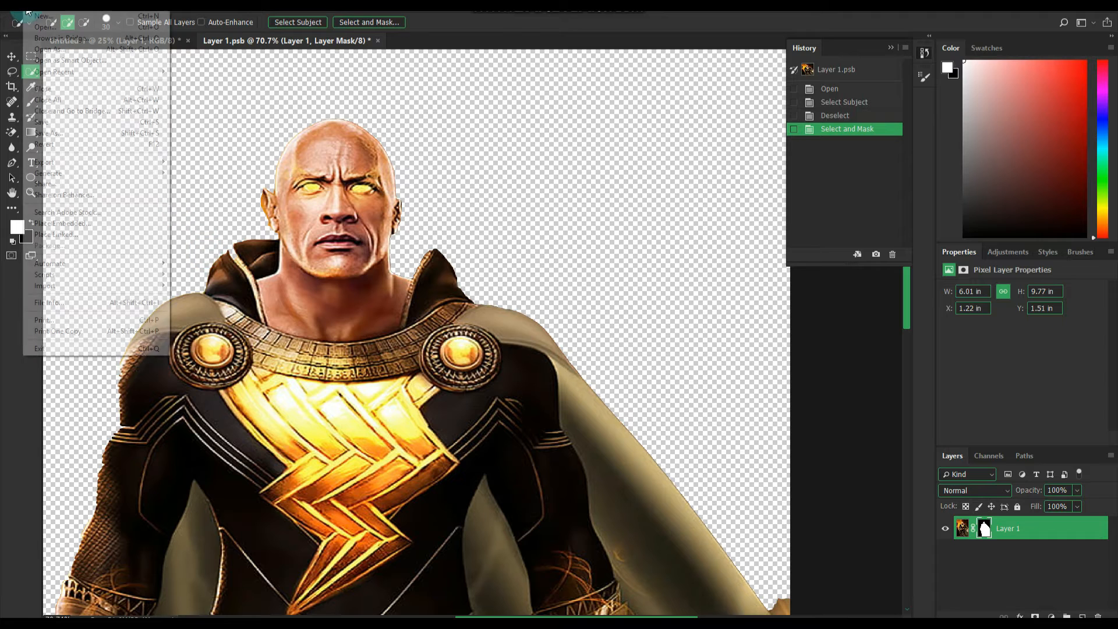
pyautogui.click(27, 11)
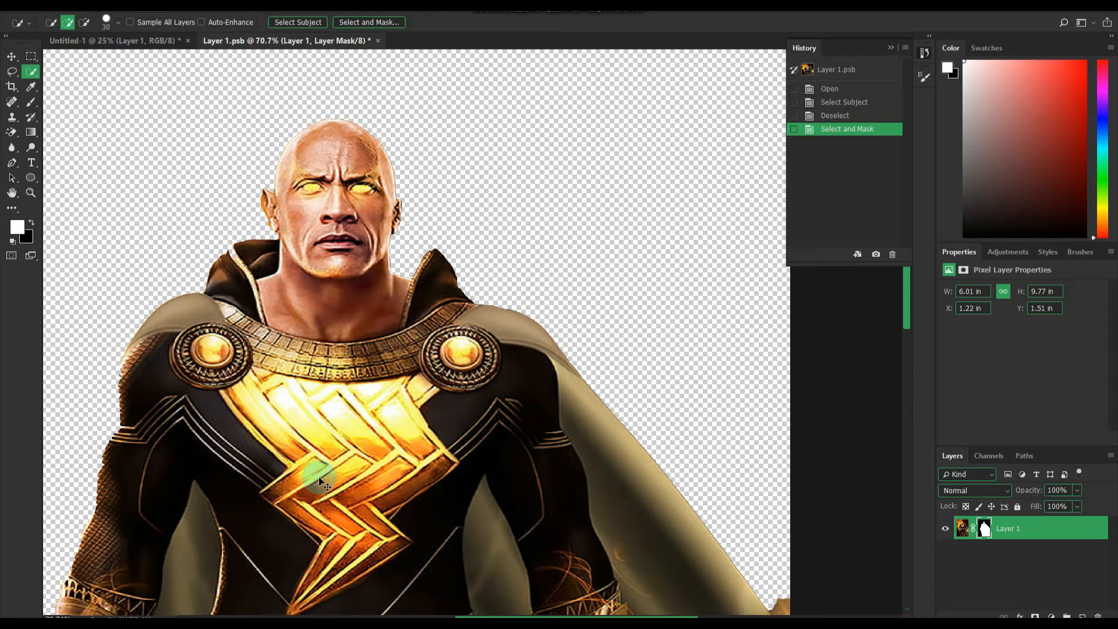
pyautogui.hotkey('ctrl', 's')
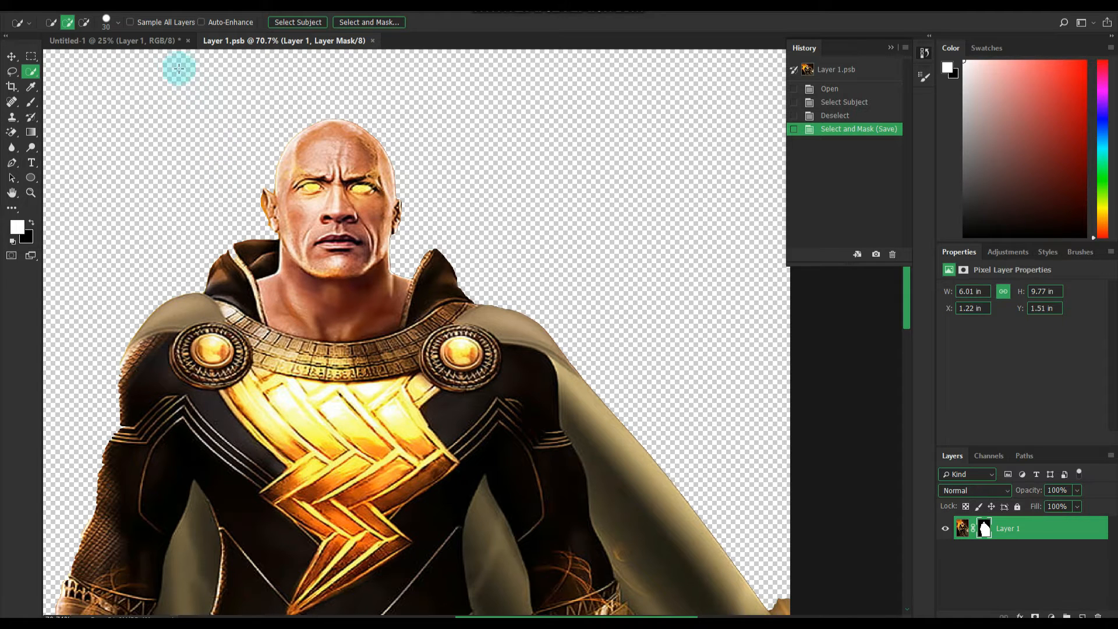
# - In the Untitled-1 document, move the cut-out character right to about X 2.26 in so the cape meets the canvas edge
pyautogui.click(151, 47)
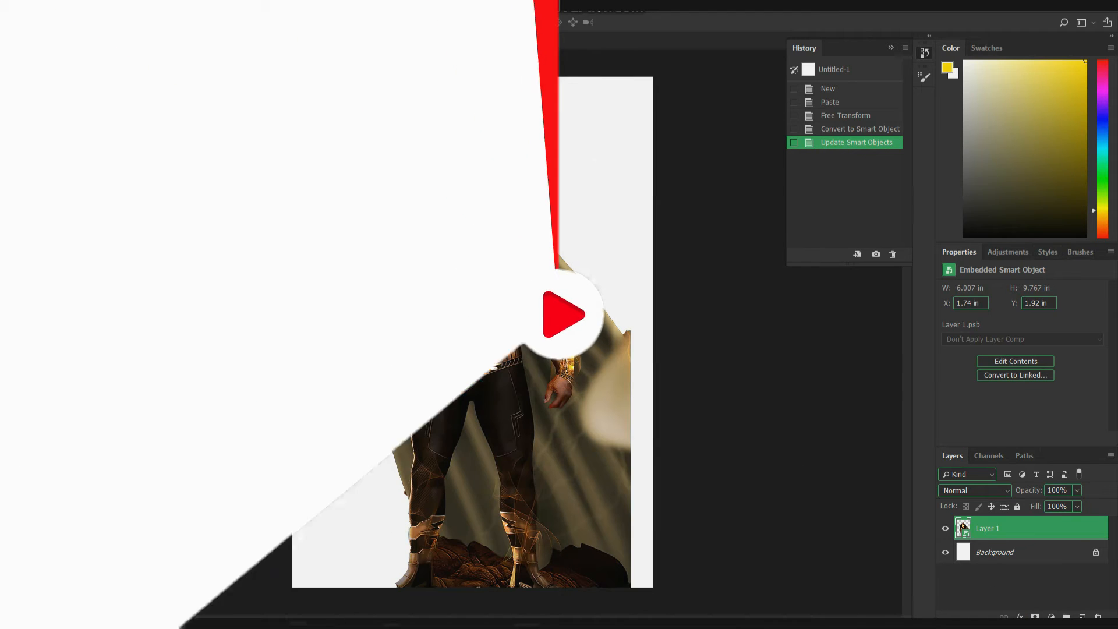
pyautogui.moveTo(461, 331); pyautogui.dragTo(484, 330)
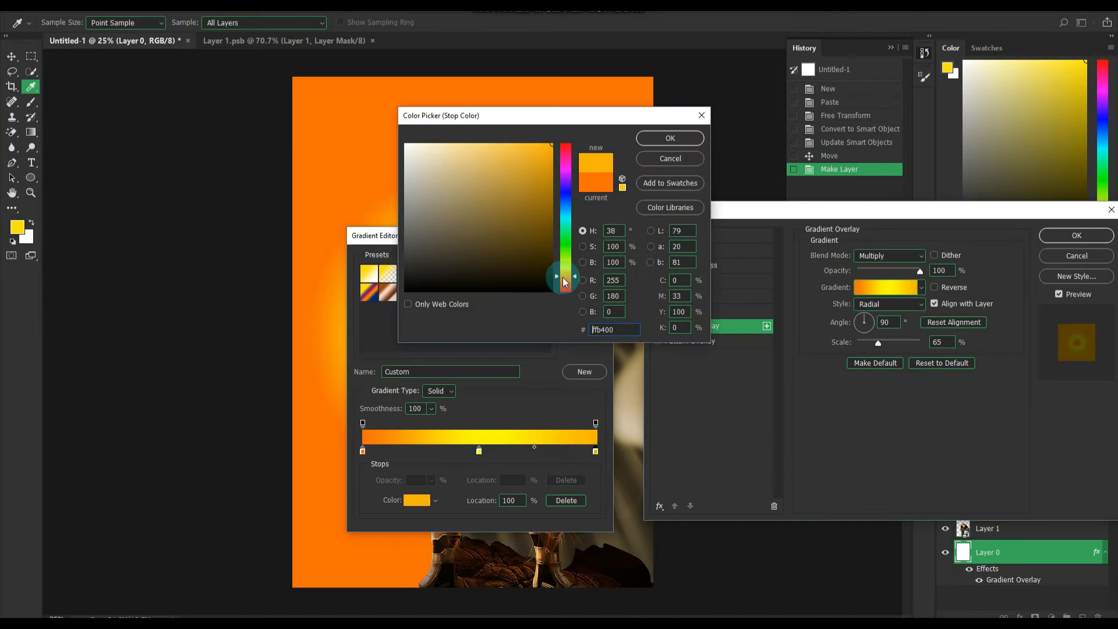
# - Set the color stops of the background layer's radial gradient style to shades running from yellow through orange to dark brown
pyautogui.moveTo(558, 274)
pyautogui.mouseDown()
pyautogui.moveTo(553, 256)
pyautogui.moveTo(567, 283)
pyautogui.moveTo(565, 271)
pyautogui.mouseUp()
pyautogui.click(669, 138)
pyautogui.doubleClick(477, 450)
pyautogui.click(669, 137)
pyautogui.click(363, 452)
pyautogui.doubleClick(363, 453)
pyautogui.click(661, 138)
# - Adjust the spacing of the gradient's color stops to form a yellow-orange glow behind the character, undoing the last change
pyautogui.moveTo(478, 452)
pyautogui.mouseDown()
pyautogui.moveTo(439, 456)
pyautogui.moveTo(479, 453)
pyautogui.mouseUp()
pyautogui.moveTo(362, 453); pyautogui.dragTo(403, 453)
pyautogui.moveTo(478, 452); pyautogui.dragTo(534, 455)
pyautogui.moveTo(457, 236); pyautogui.dragTo(151, 219)
pyautogui.moveTo(226, 435); pyautogui.dragTo(256, 438)
pyautogui.hotkey('ctrl', 'z')
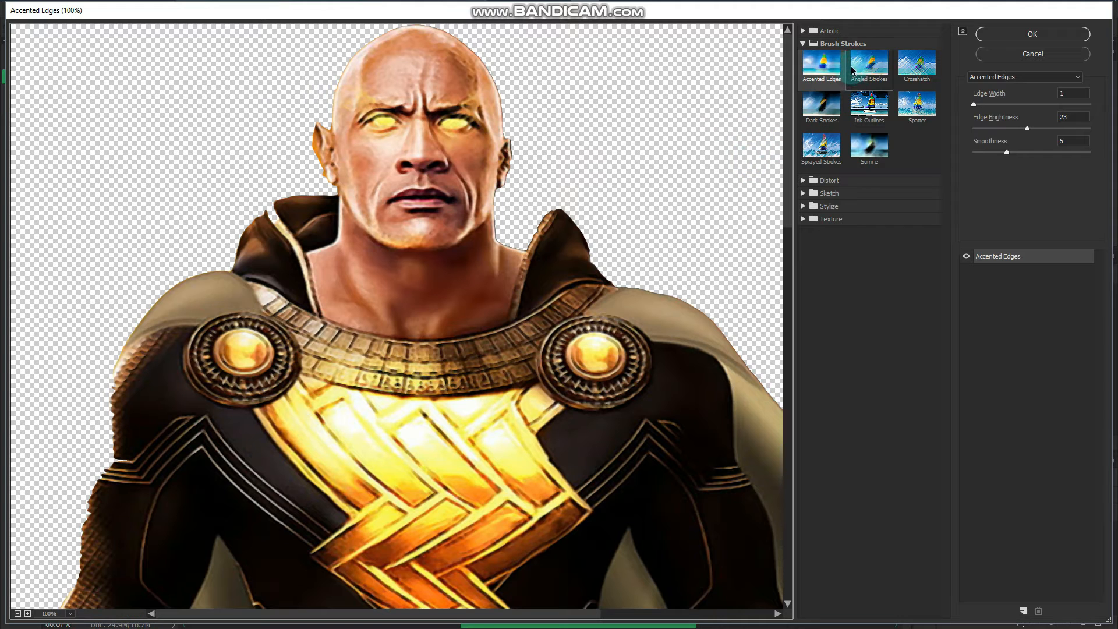
# - Apply the artistic Cutout filter to the character with Number of Levels 8 and Edge Simplicity 4
pyautogui.click(804, 31)
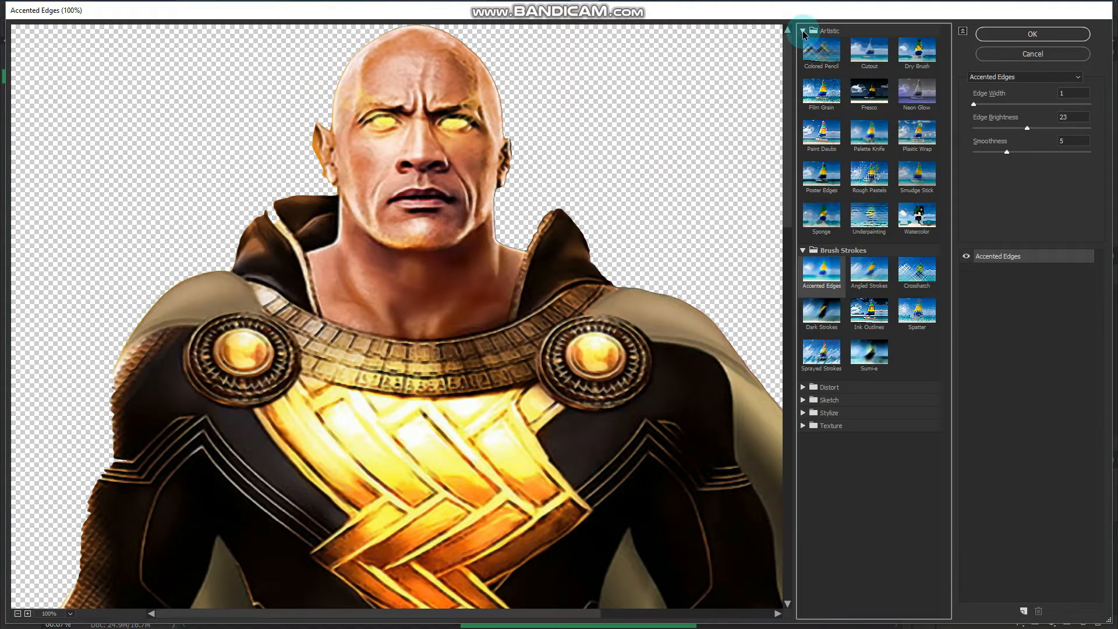
pyautogui.click(859, 51)
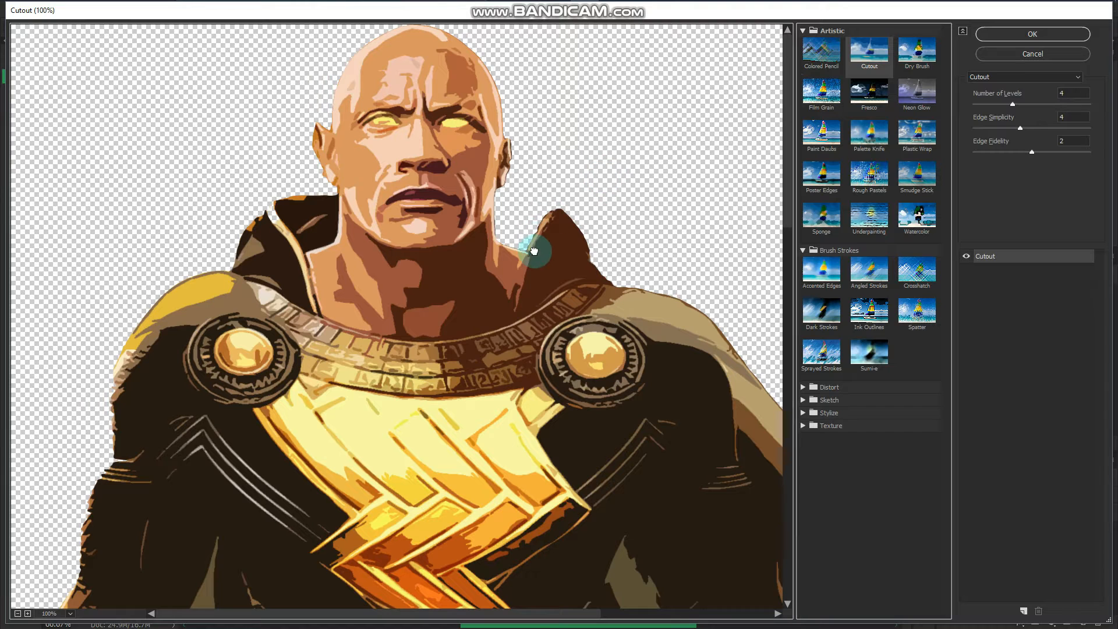
pyautogui.moveTo(535, 242); pyautogui.dragTo(519, 331)
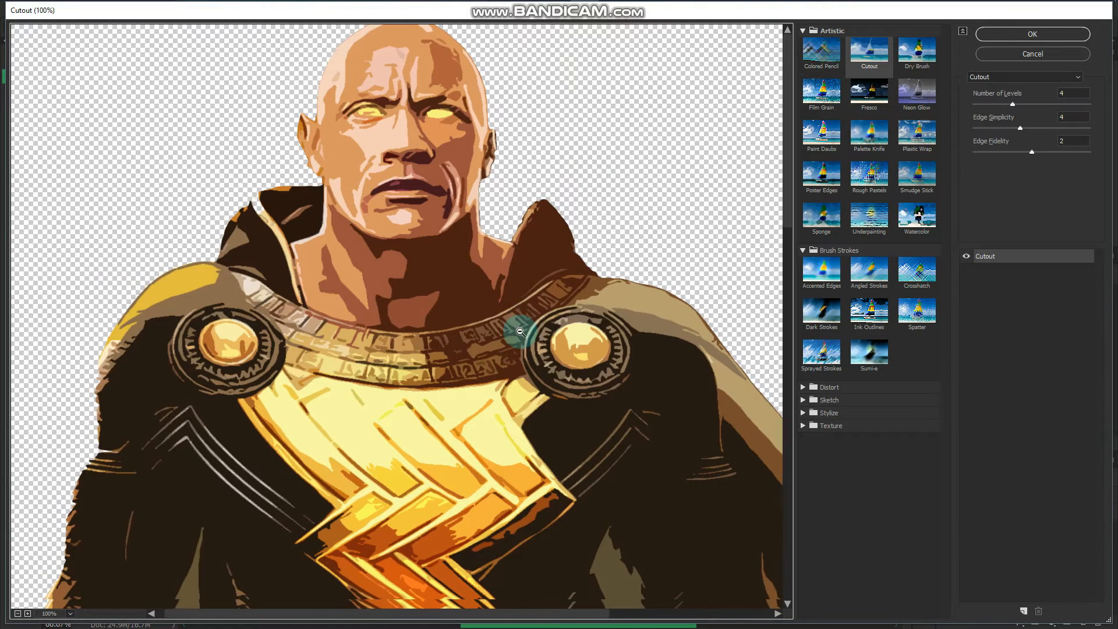
pyautogui.keyDown('alt'); pyautogui.scroll(-1, 520, 331); pyautogui.keyUp('alt')
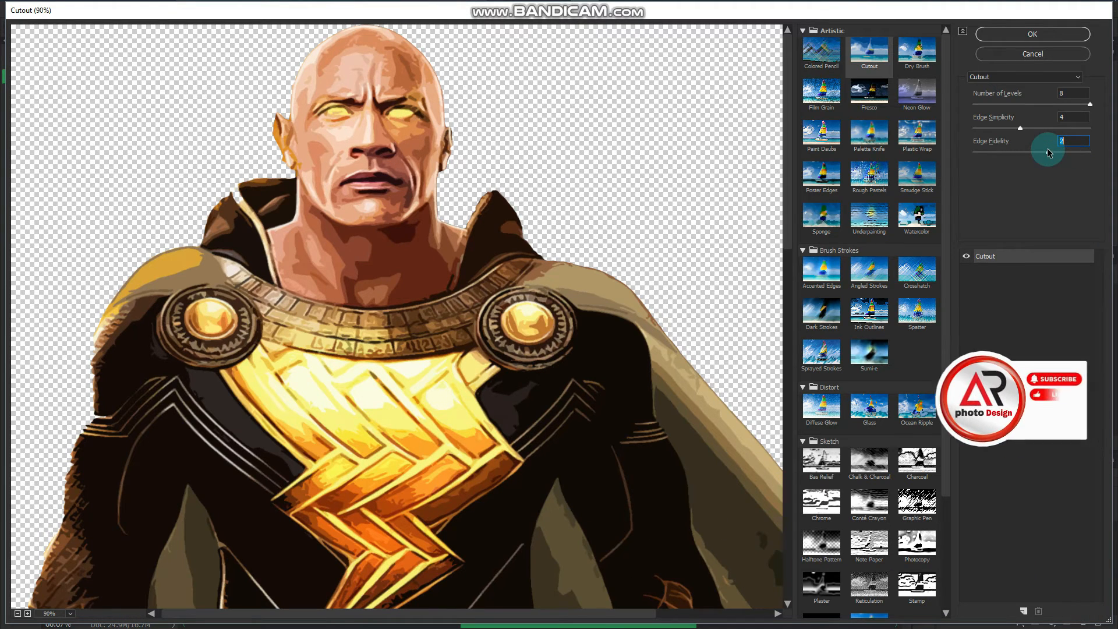
pyautogui.click(1008, 37)
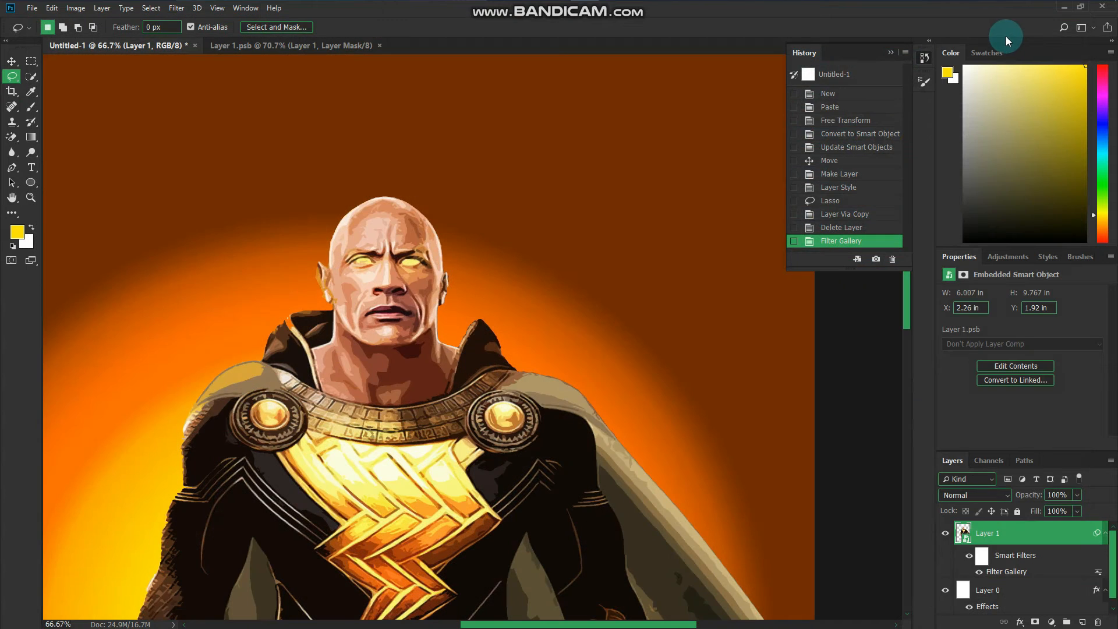
# - Draw a freehand lasso selection around the character's head and copy it to a new layer
pyautogui.scroll(-3, 706, 260)
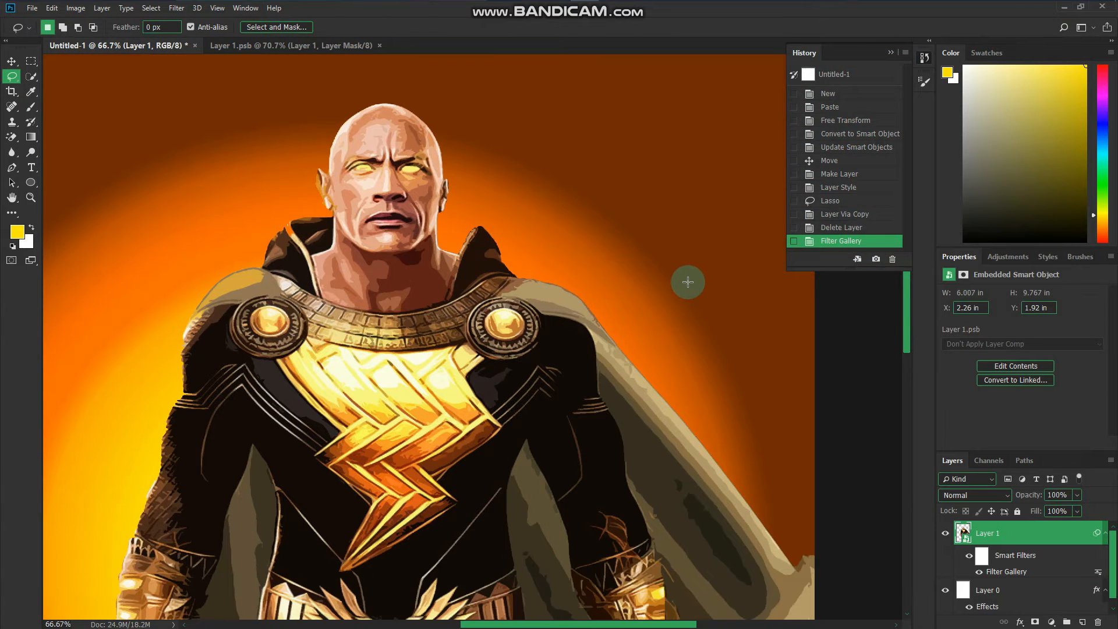
pyautogui.scroll(1, 687, 281)
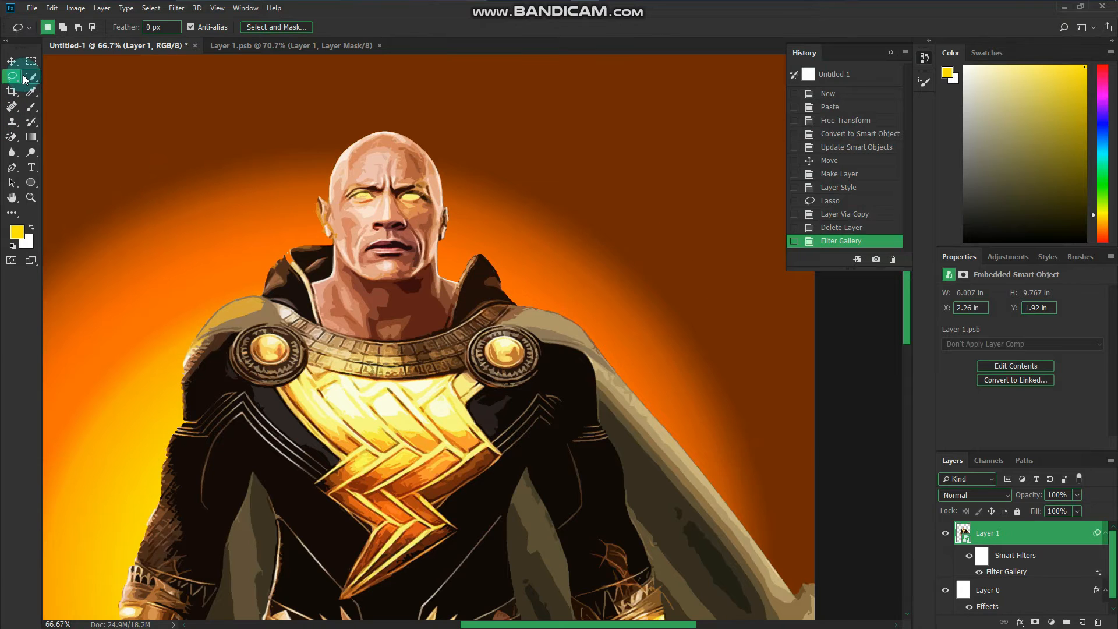
pyautogui.click(416, 137)
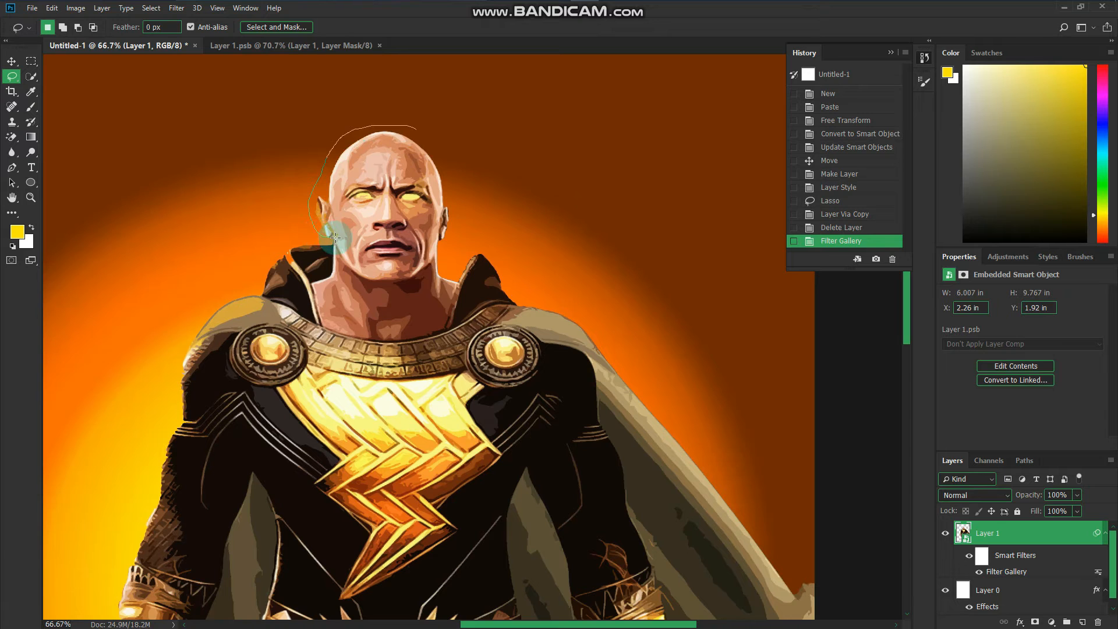
pyautogui.moveTo(335, 237); pyautogui.dragTo(416, 129)
pyautogui.rightClick(431, 200)
pyautogui.click(436, 281)
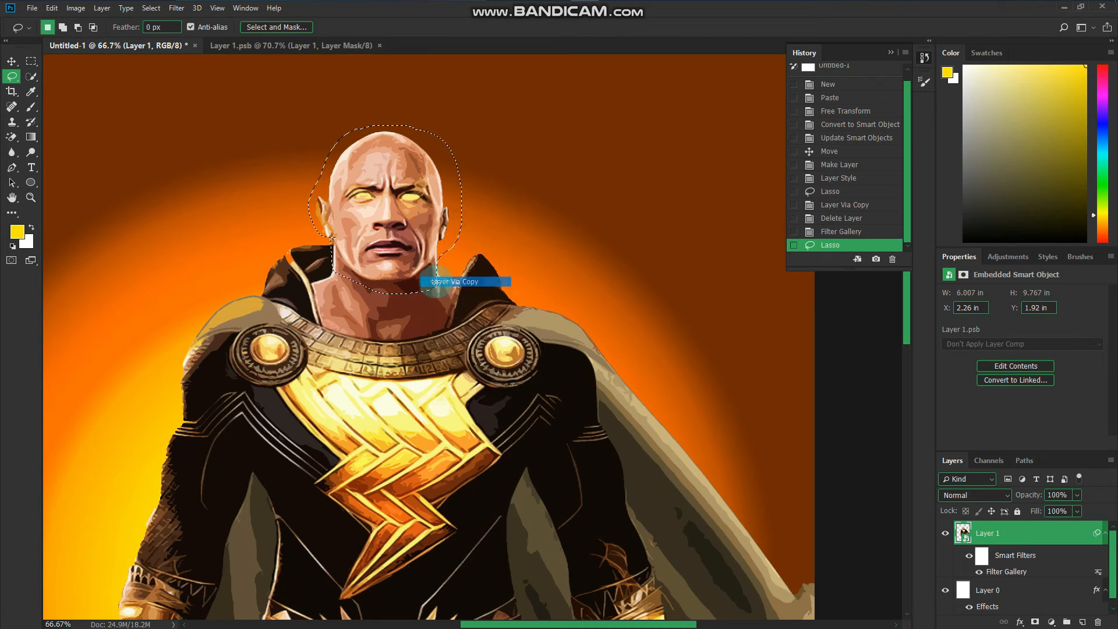
pyautogui.click(1010, 574)
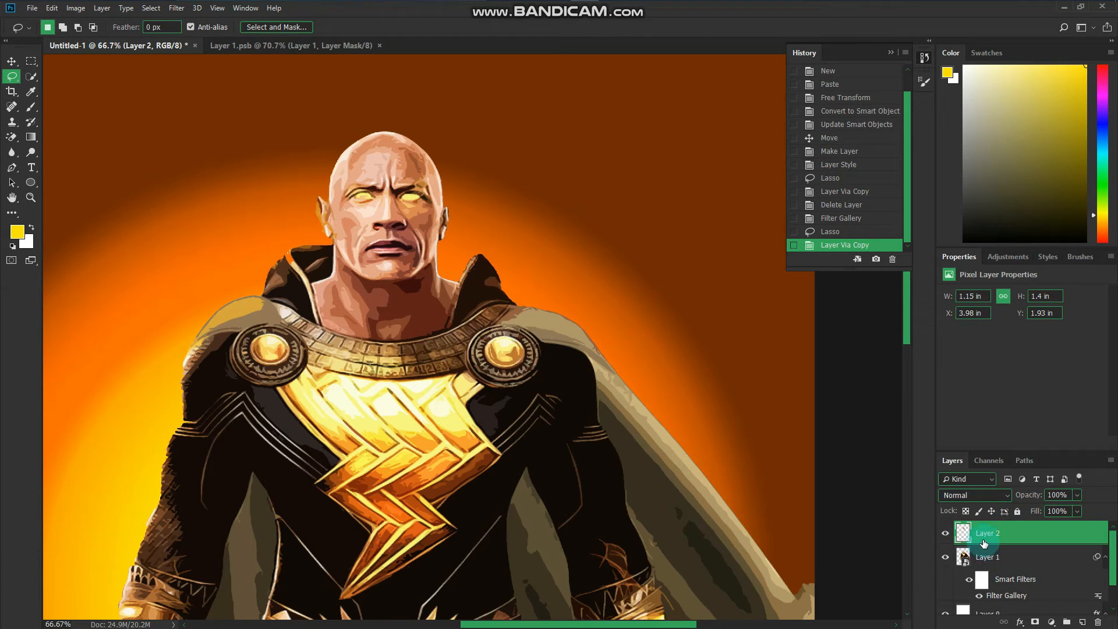
# - Enlarge the copied head to about 1.53 by 1.98 in and position it over the neck
pyautogui.hotkey('ctrl', 't')
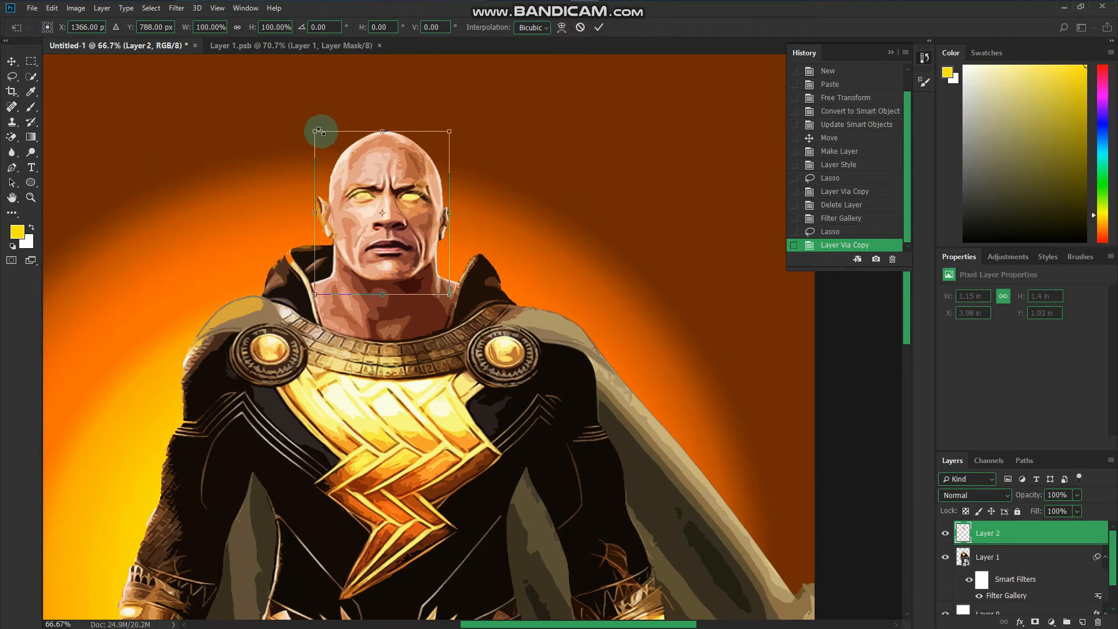
pyautogui.moveTo(311, 129); pyautogui.dragTo(294, 103)
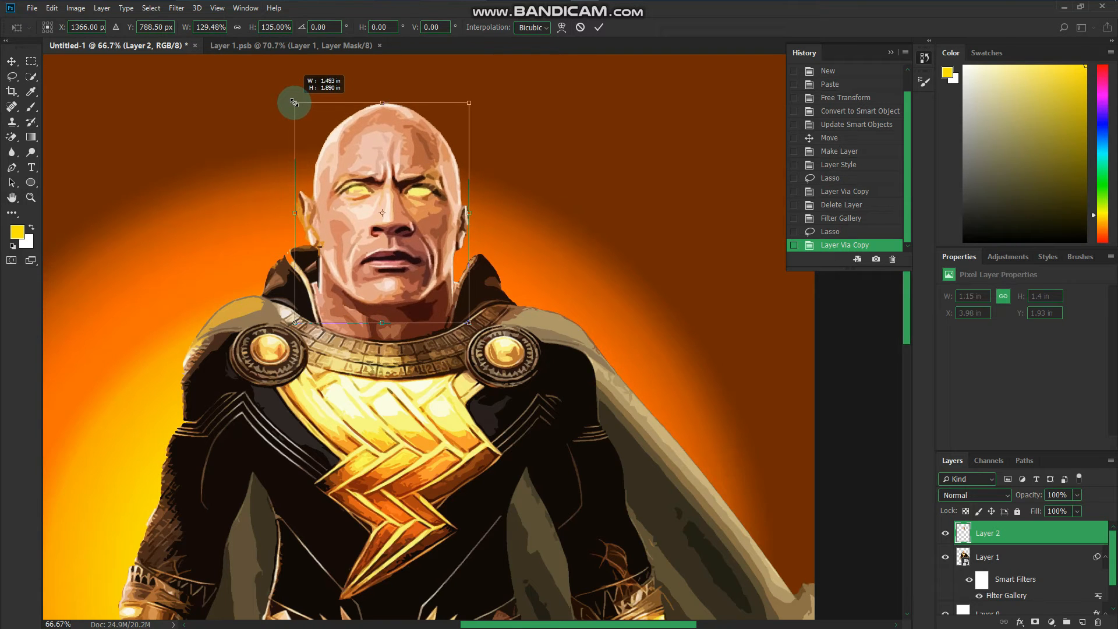
pyautogui.moveTo(379, 278)
pyautogui.mouseDown()
pyautogui.moveTo(379, 261)
pyautogui.moveTo(381, 269)
pyautogui.mouseUp()
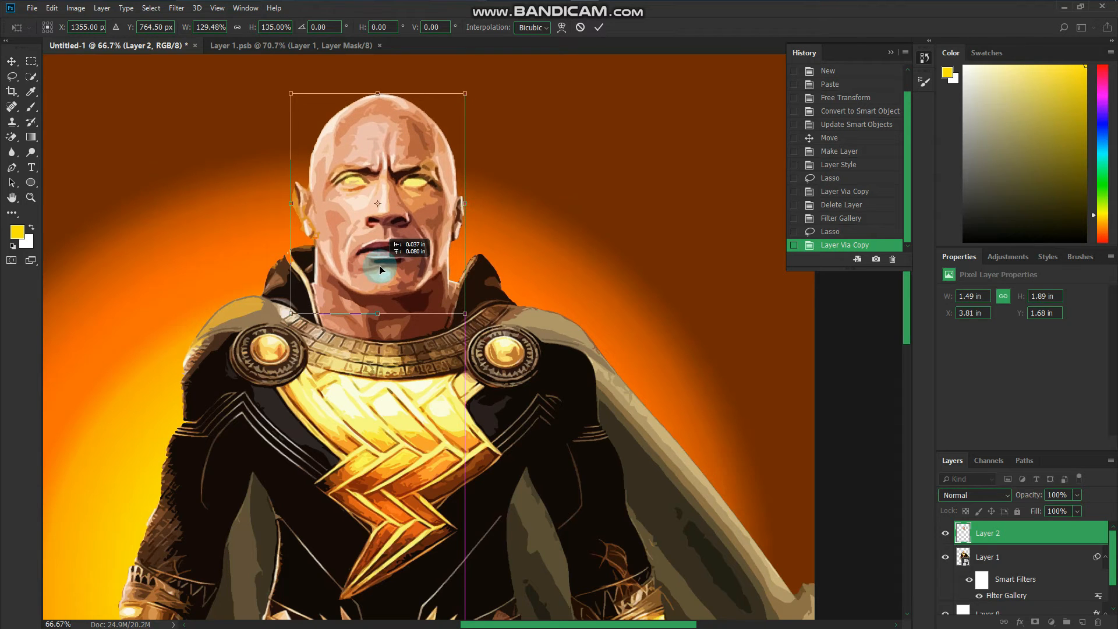
pyautogui.moveTo(377, 92); pyautogui.dragTo(377, 83)
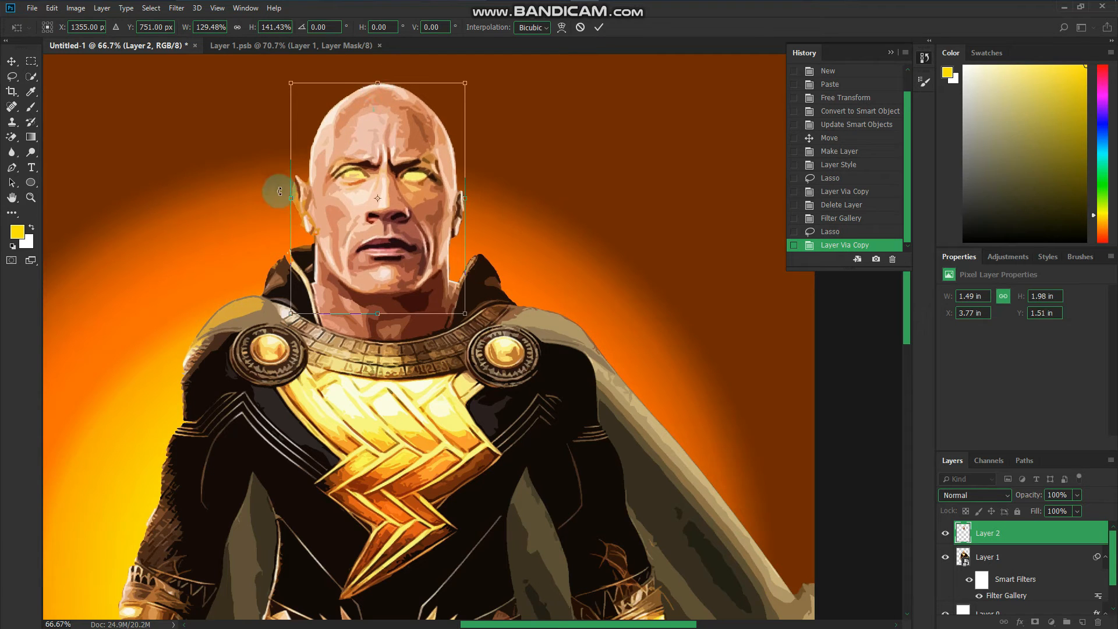
pyautogui.moveTo(288, 199); pyautogui.dragTo(288, 200)
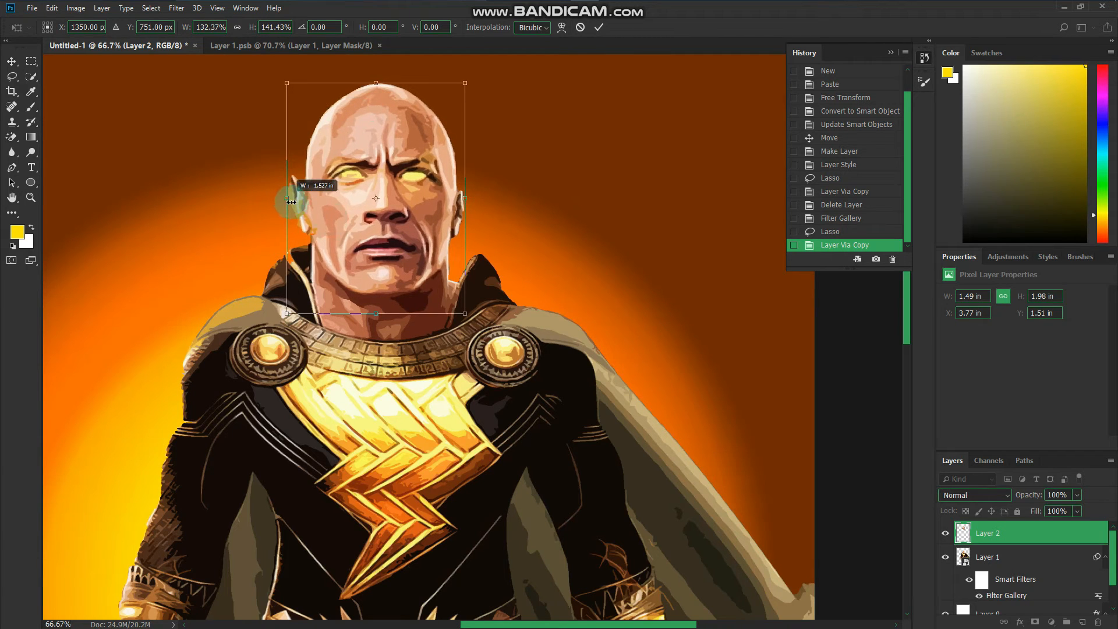
pyautogui.moveTo(349, 232); pyautogui.dragTo(354, 231)
# - Open the head layer in Liquify and warp the mouth into a drooping grimace with brush size 43 and density 11
pyautogui.click(177, 8)
pyautogui.click(182, 101)
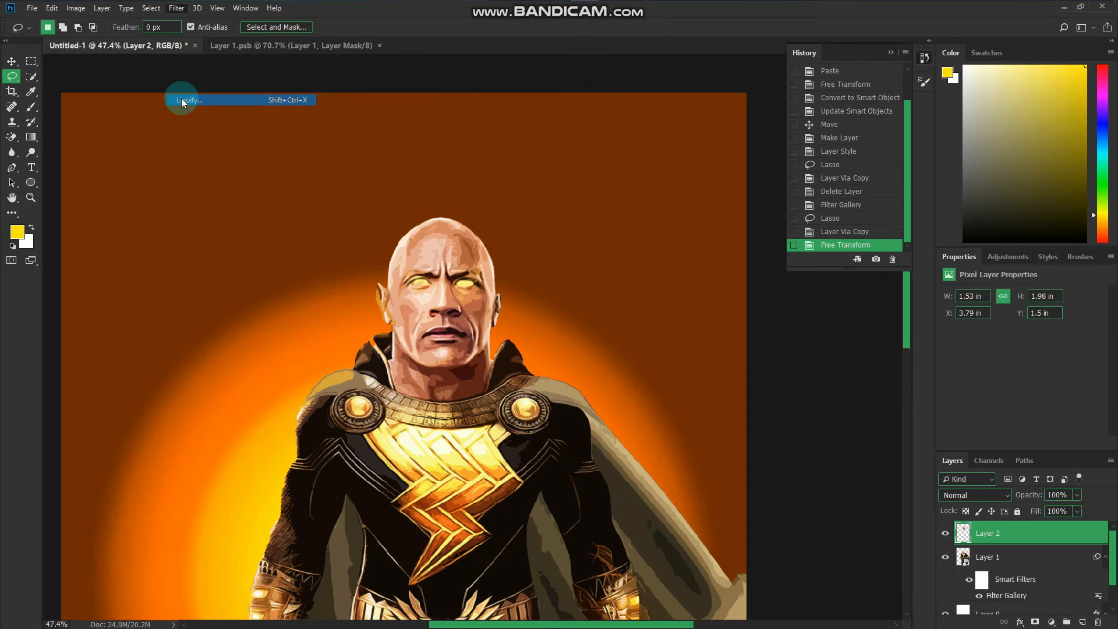
pyautogui.click(630, 260)
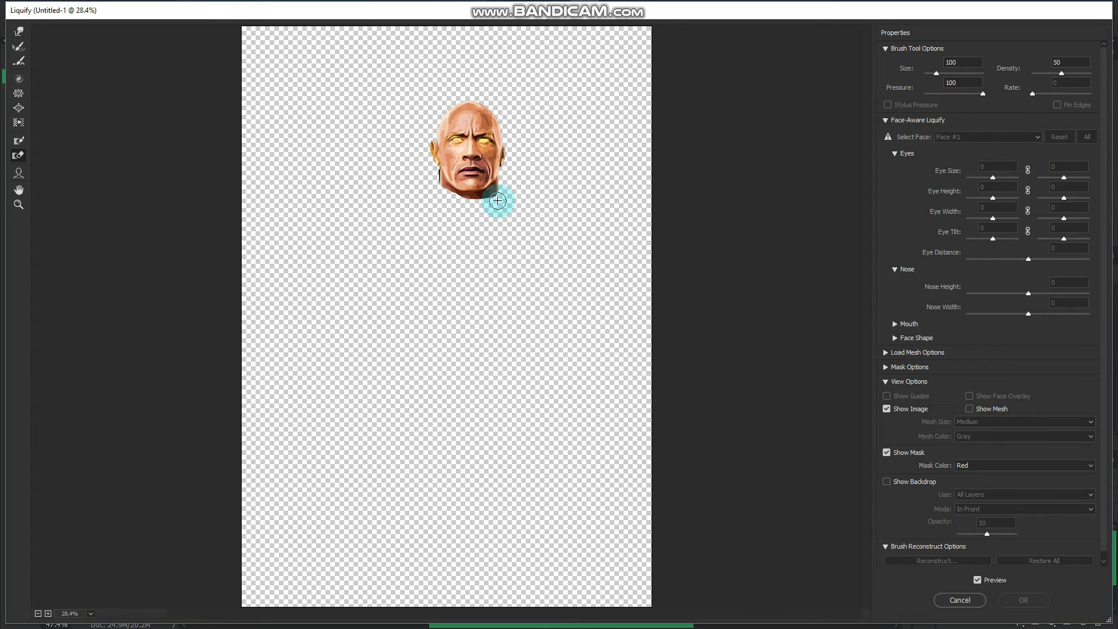
pyautogui.scroll(3, 497, 200)
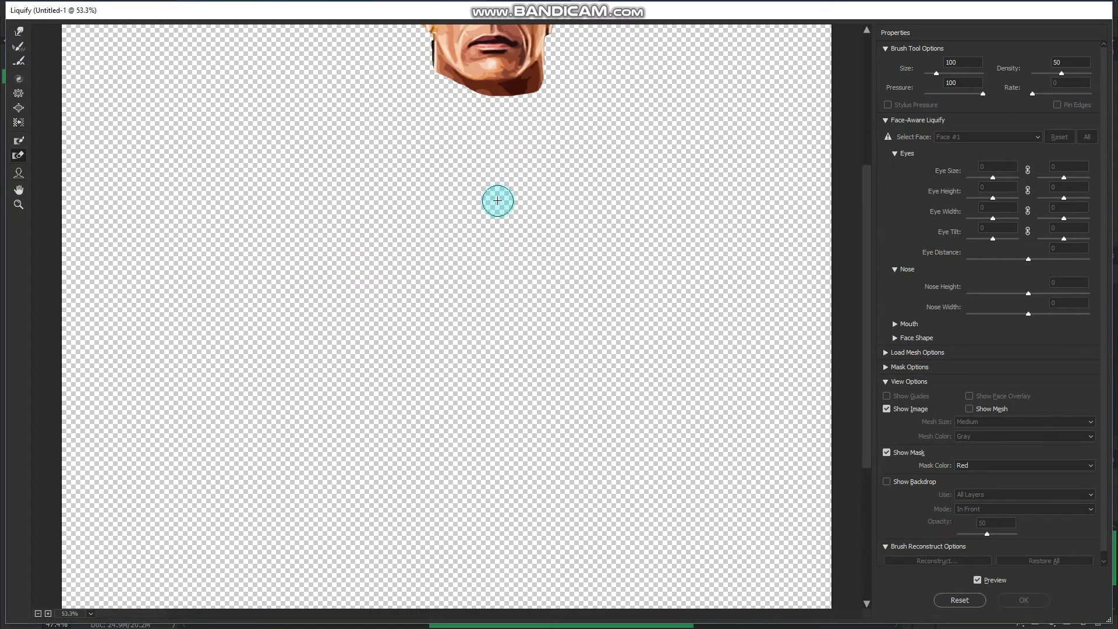
pyautogui.scroll(3, 498, 200)
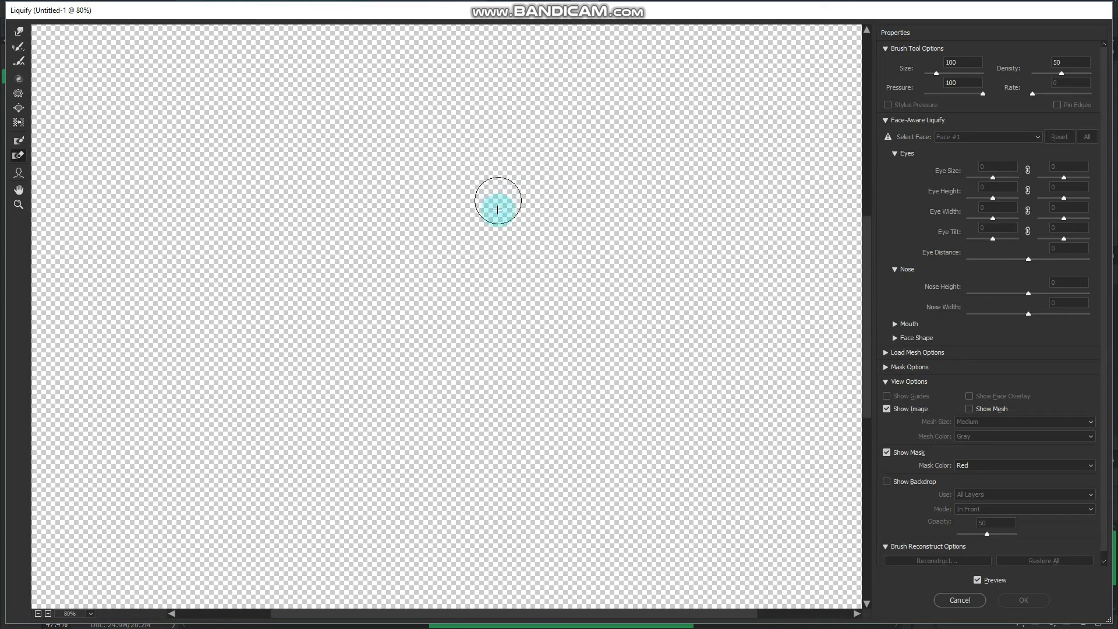
pyautogui.moveTo(498, 211)
pyautogui.mouseDown()
pyautogui.moveTo(497, 286)
pyautogui.moveTo(404, 542)
pyautogui.mouseUp()
pyautogui.moveTo(387, 441); pyautogui.dragTo(396, 478)
pyautogui.scroll(2, 429, 424)
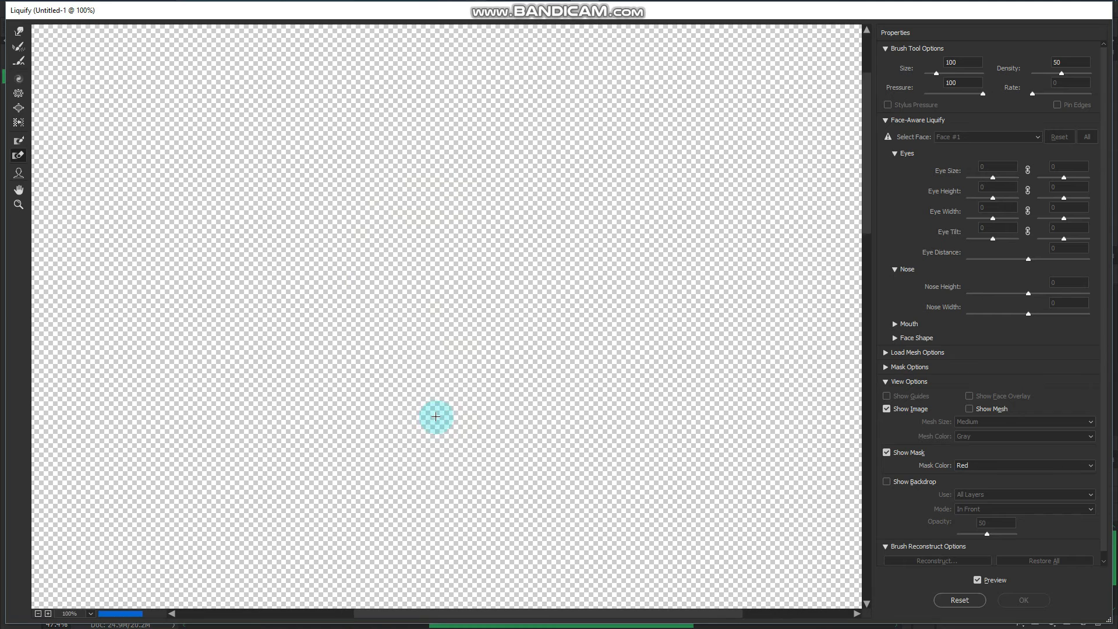
pyautogui.scroll(3, 435, 416)
pyautogui.moveTo(379, 389); pyautogui.dragTo(316, 363)
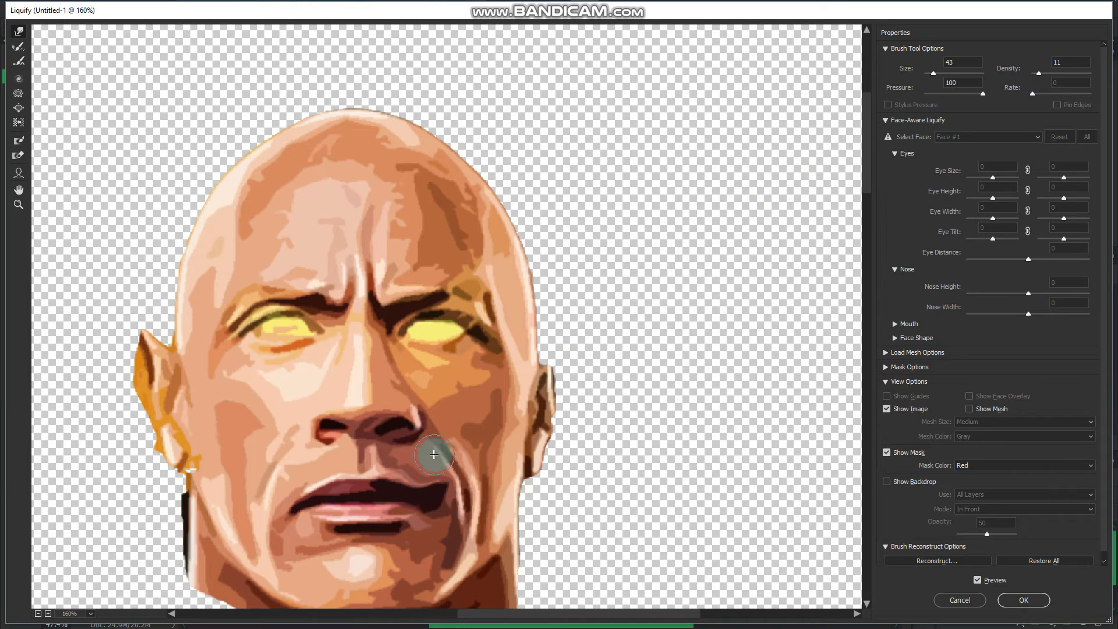
pyautogui.moveTo(455, 476); pyautogui.dragTo(462, 532)
# - Enlarge both nostrils with the Bloat tool at brush size 50
pyautogui.press('b')
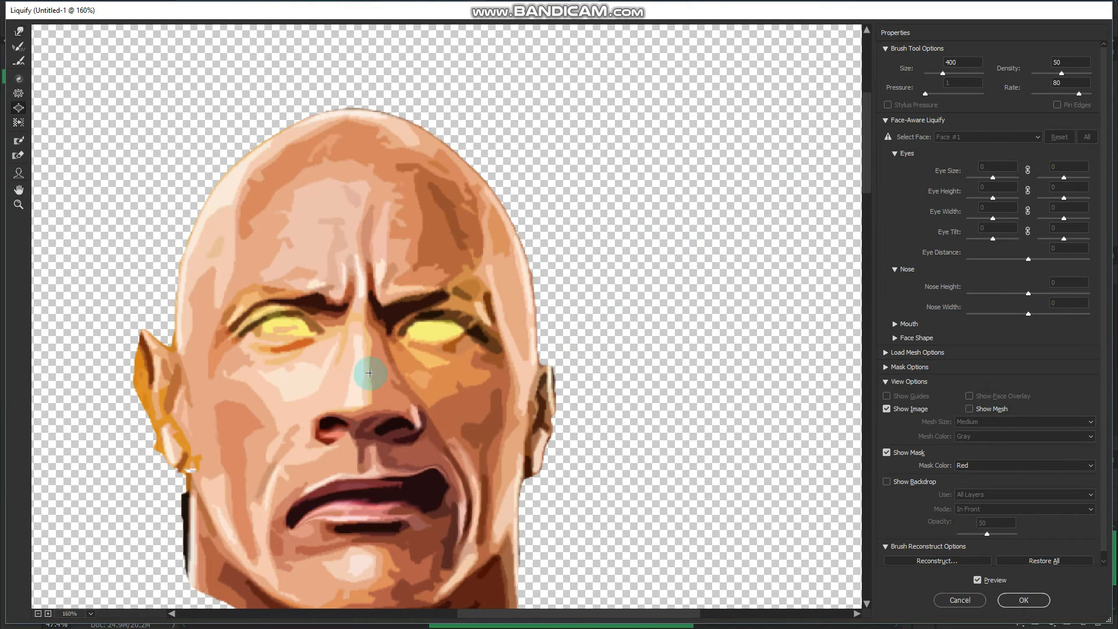
pyautogui.click(393, 424)
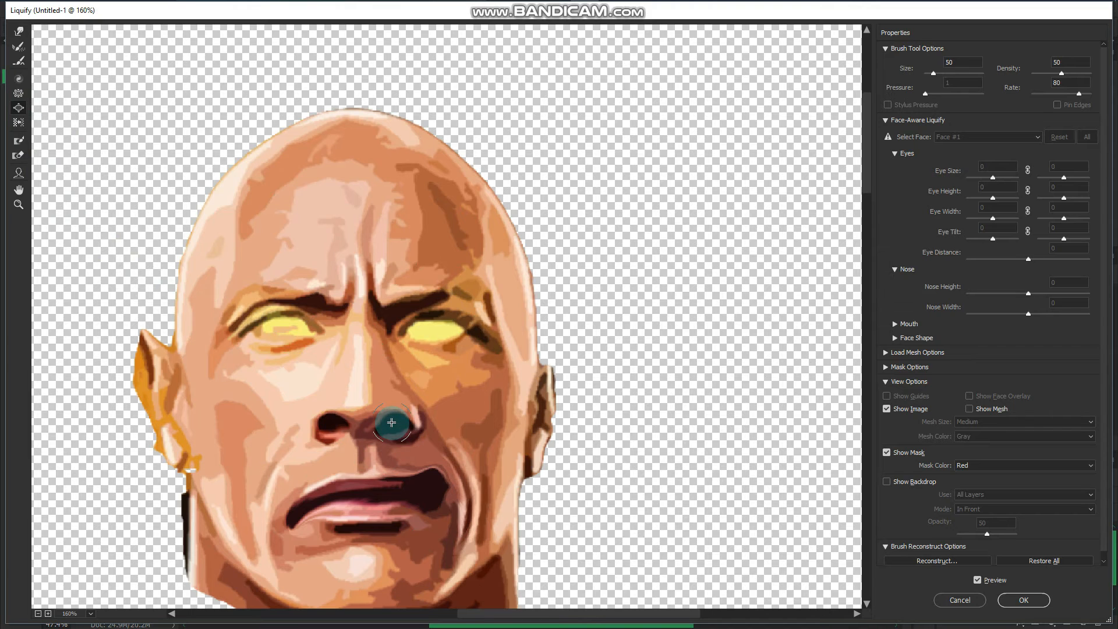
pyautogui.click(334, 425)
# - Bloat both eyes, the left nostril and the mouth with brush size 100
pyautogui.press(']')
pyautogui.press(']')
pyautogui.press(']')
pyautogui.press(']')
pyautogui.press(']')
pyautogui.click(287, 328)
pyautogui.click(435, 333)
pyautogui.click(284, 332)
pyautogui.click(329, 427)
pyautogui.click(371, 493)
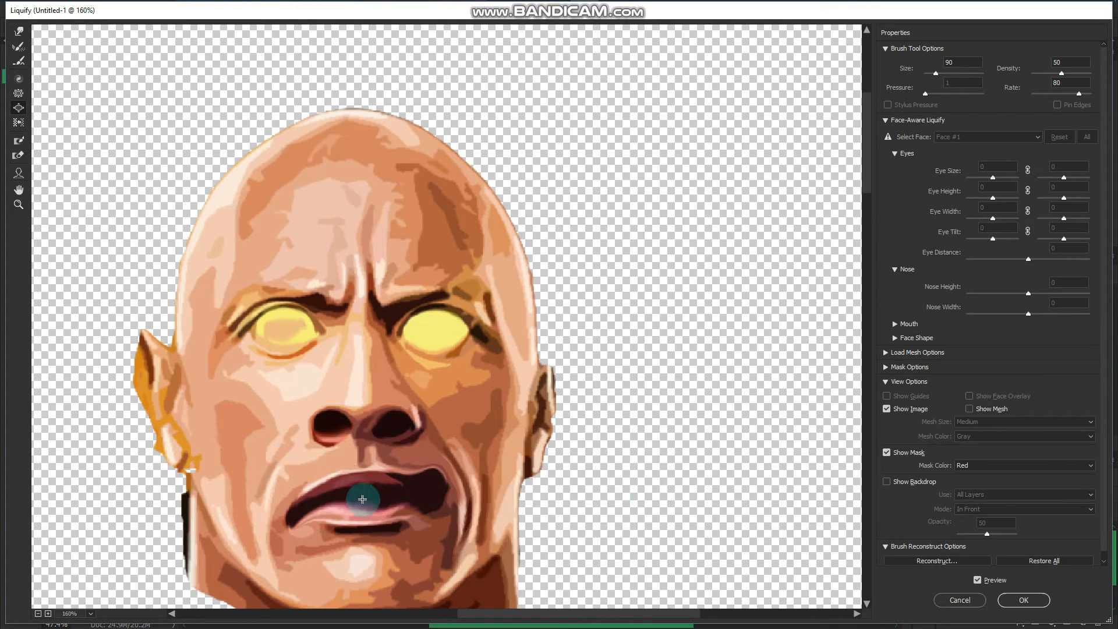
# - Bloat the left eye further with a larger brush, then shrink the right eye with Pucker and touch it up with Bloat
pyautogui.press(']')
pyautogui.press(']')
pyautogui.press(']')
pyautogui.click(287, 325)
pyautogui.click(18, 93)
pyautogui.click(438, 327)
pyautogui.click(19, 108)
pyautogui.click(433, 326)
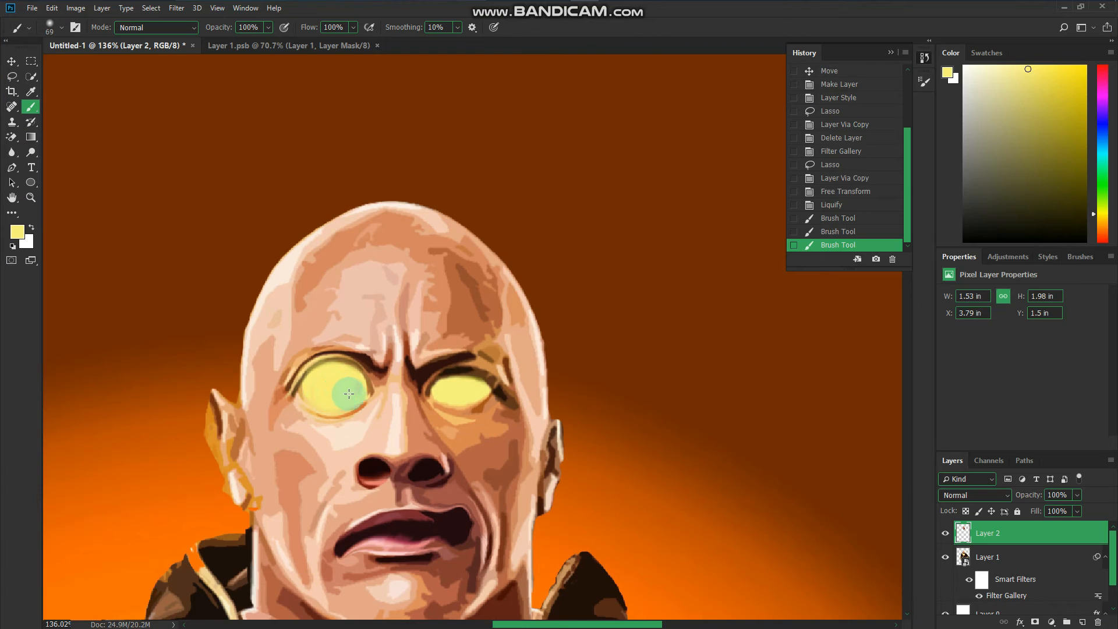
# - Fill both eyes with soft pale yellow brush strokes and deepen their centres with a fully saturated yellow on Layer 2
pyautogui.click(445, 393)
pyautogui.click(472, 391)
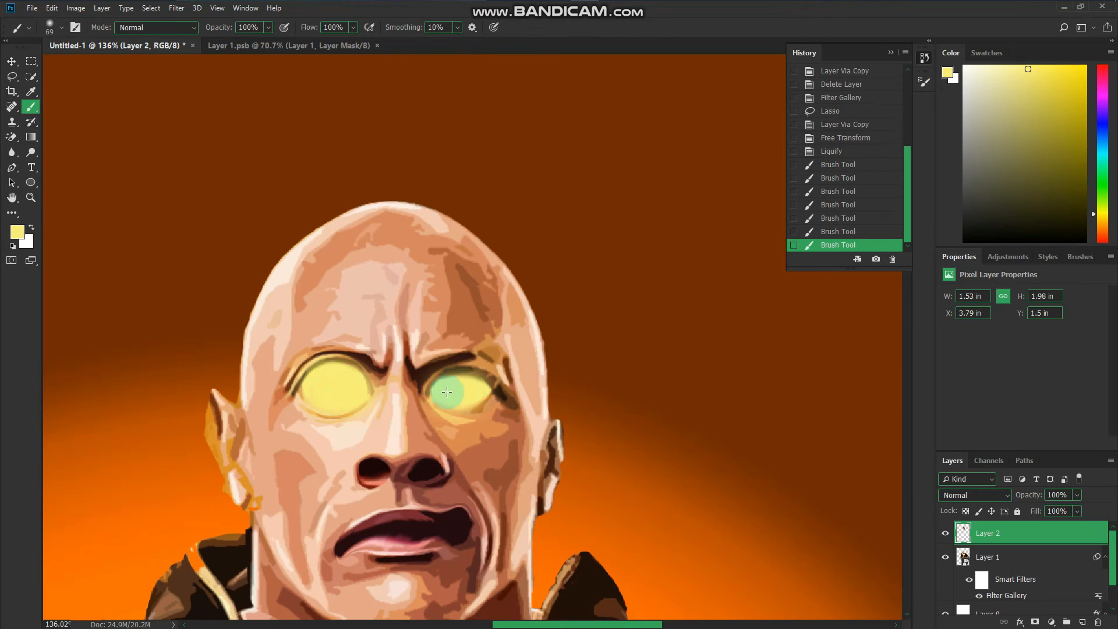
pyautogui.moveTo(1066, 86); pyautogui.dragTo(1100, 58)
pyautogui.click(335, 387)
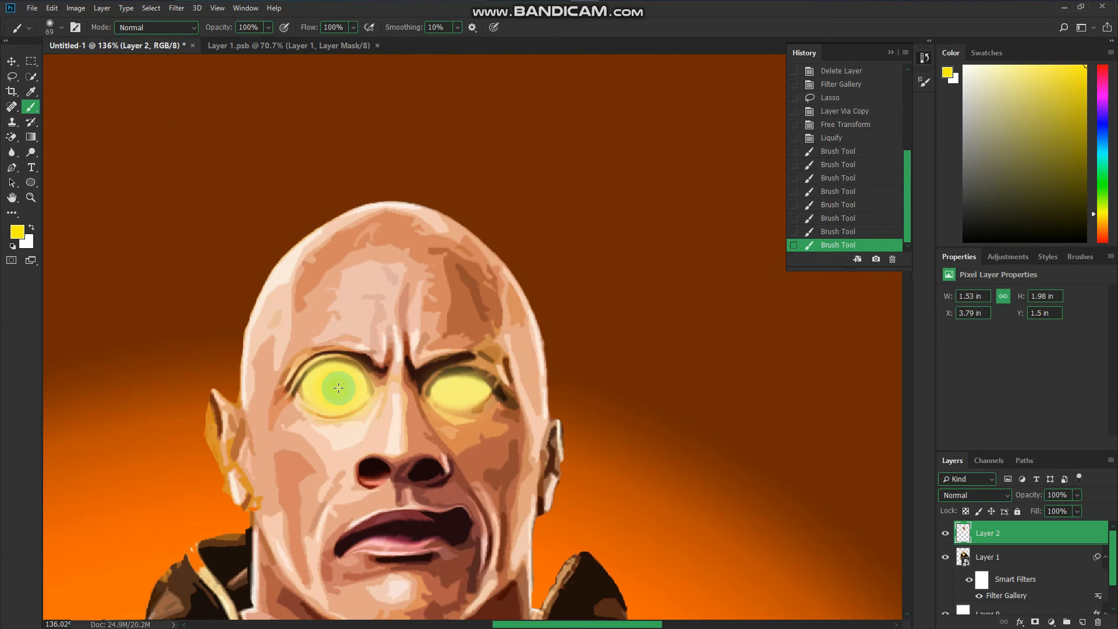
pyautogui.click(468, 392)
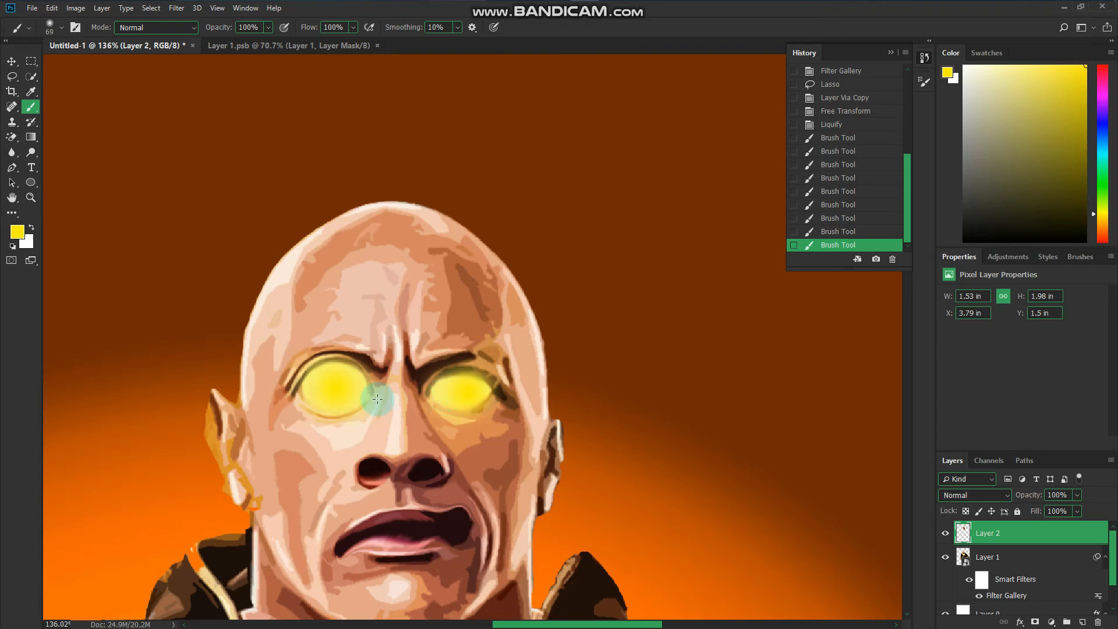
# - Paint a yellow glow over the eyes and golden suit parts on a new Overlay layer with brush size 100
pyautogui.click(331, 395)
pyautogui.scroll(-10, 332, 484)
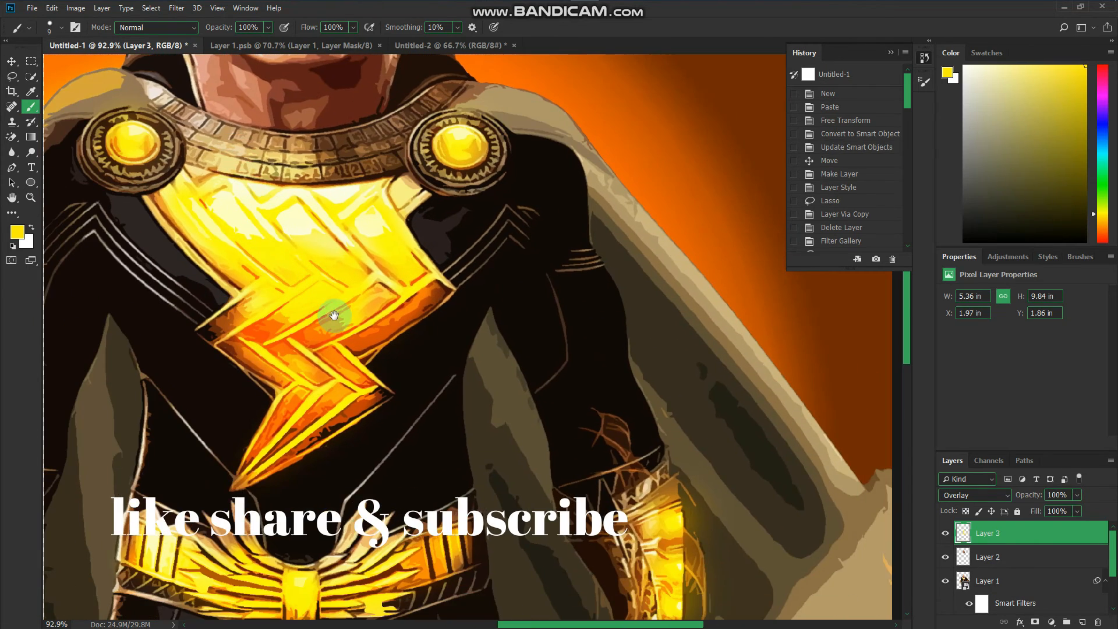
pyautogui.moveTo(327, 317); pyautogui.dragTo(374, 146)
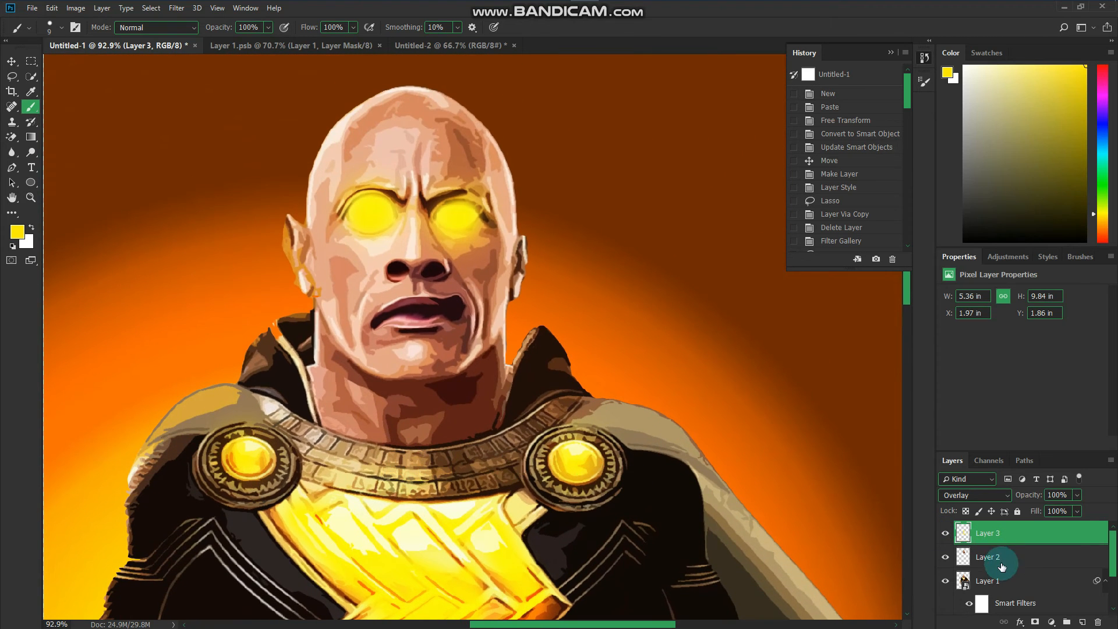
# - Compare the image with Layer 2 hidden and shown, and merge Layer 2 with Layer 1
pyautogui.click(1001, 566)
pyautogui.click(945, 557)
pyautogui.click(945, 557)
pyautogui.click(945, 557)
pyautogui.click(945, 557)
pyautogui.click(944, 559)
pyautogui.click(945, 559)
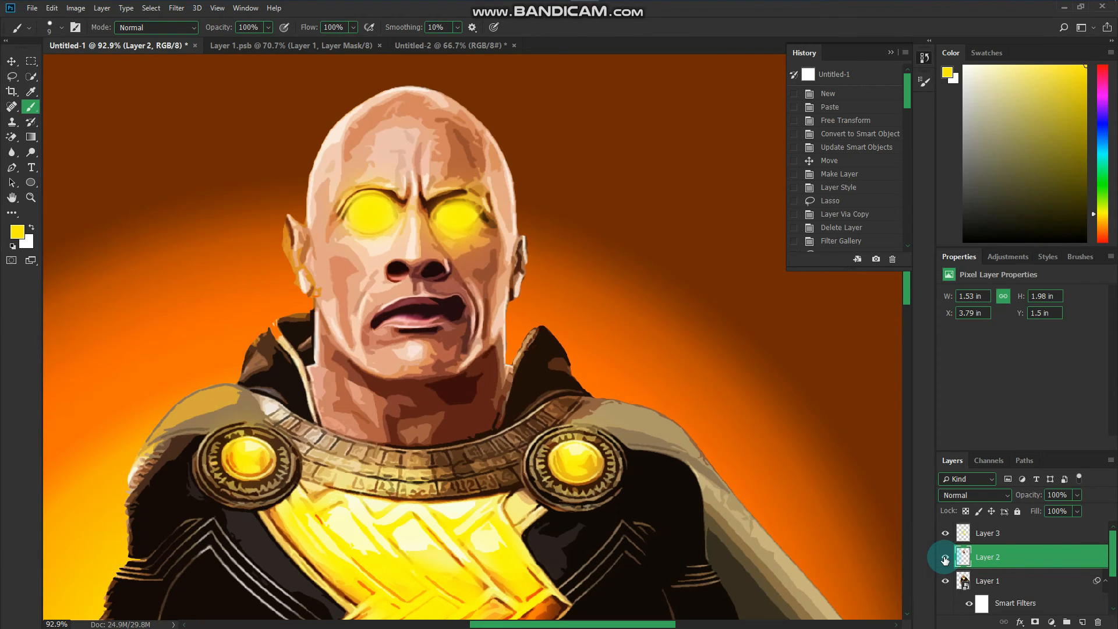
pyautogui.rightClick(987, 555)
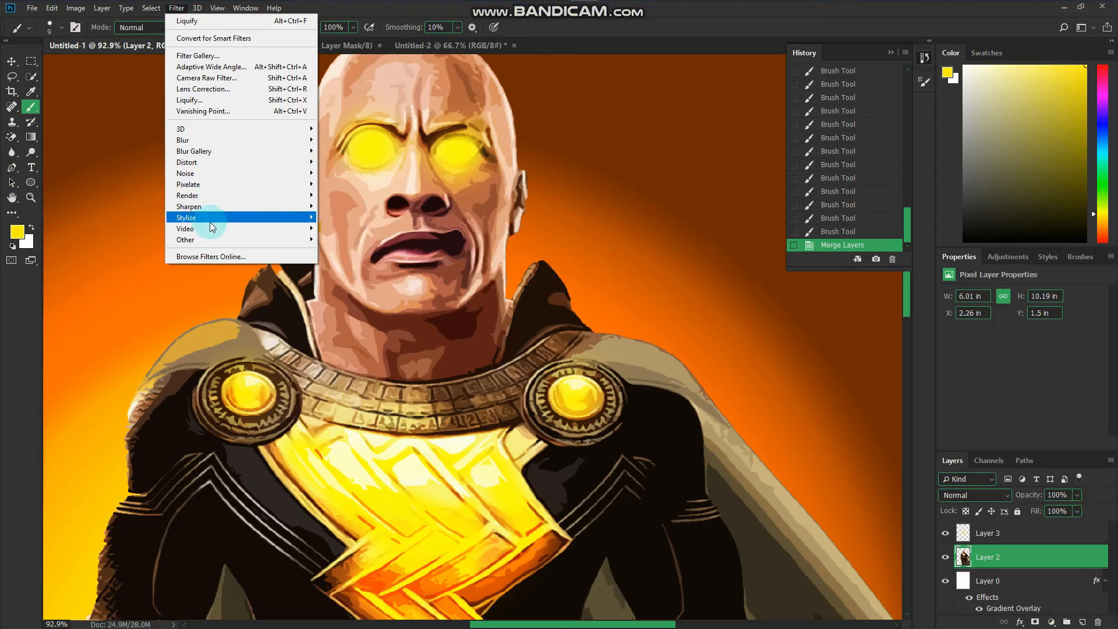
# - Sharpen the merged character layer with Unsharp Mask at amount 156%, radius 1.7 pixels and threshold 0
pyautogui.moveTo(218, 236)
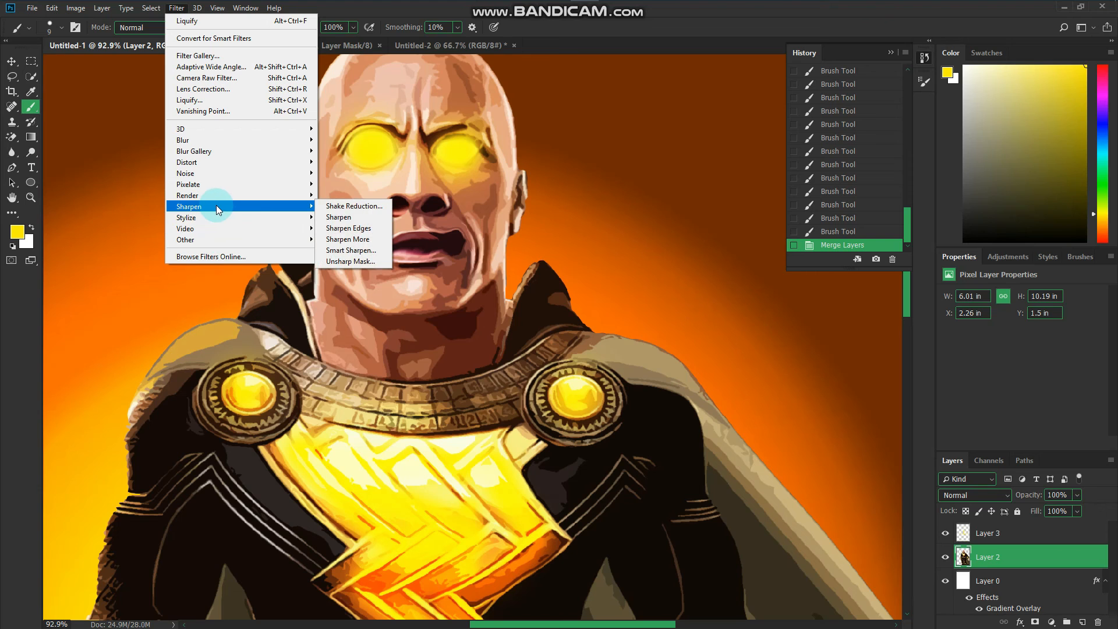
pyautogui.click(333, 260)
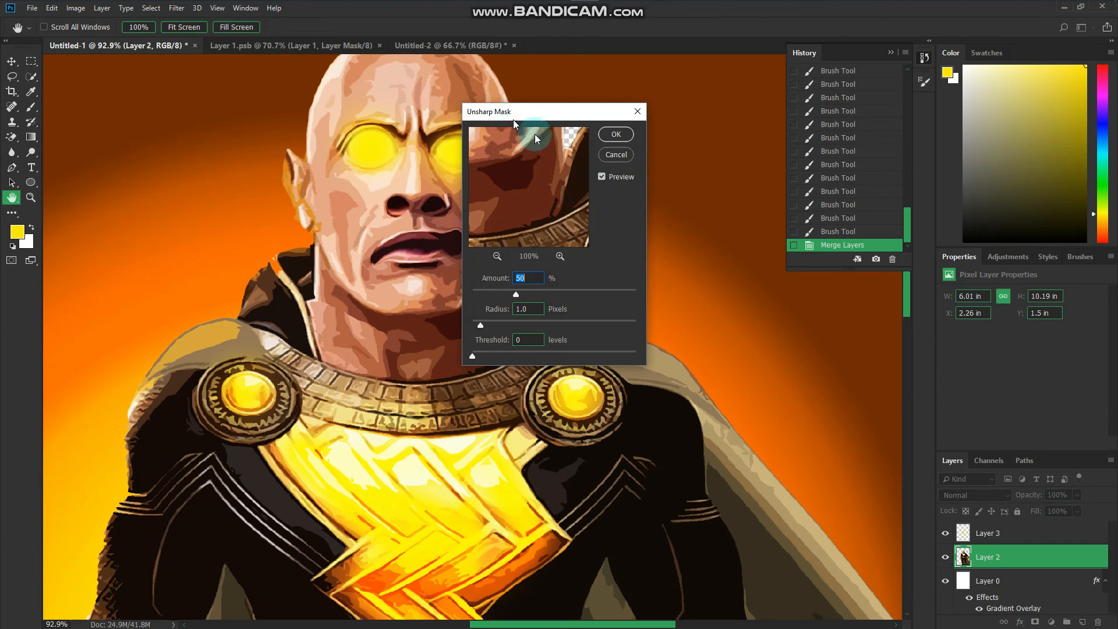
pyautogui.moveTo(515, 121); pyautogui.dragTo(779, 322)
pyautogui.moveTo(779, 384); pyautogui.dragTo(819, 434)
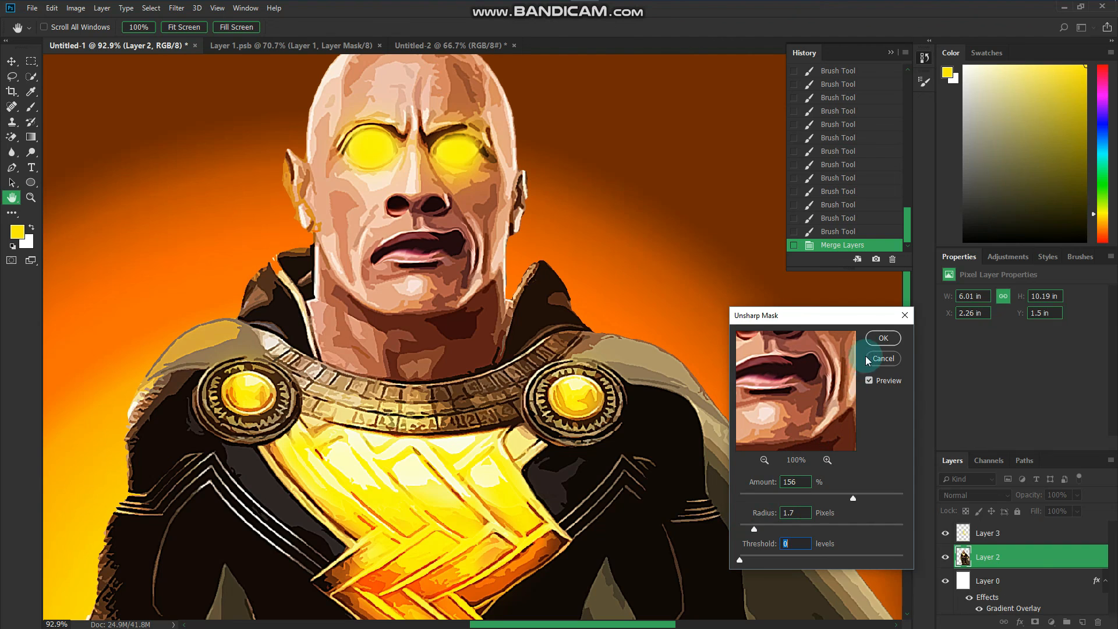
pyautogui.click(879, 341)
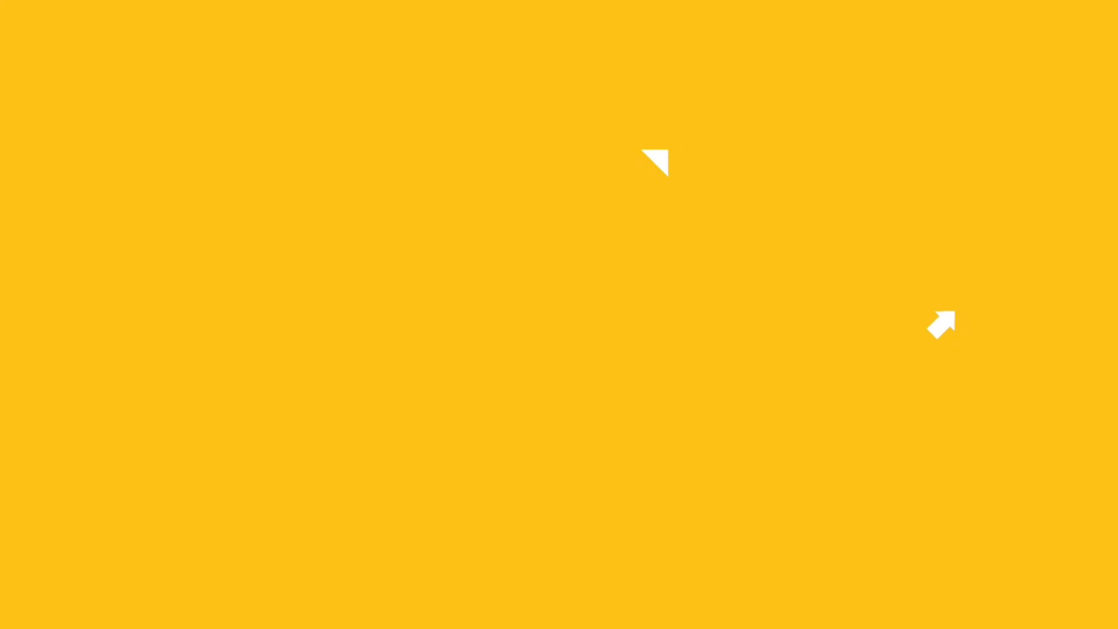